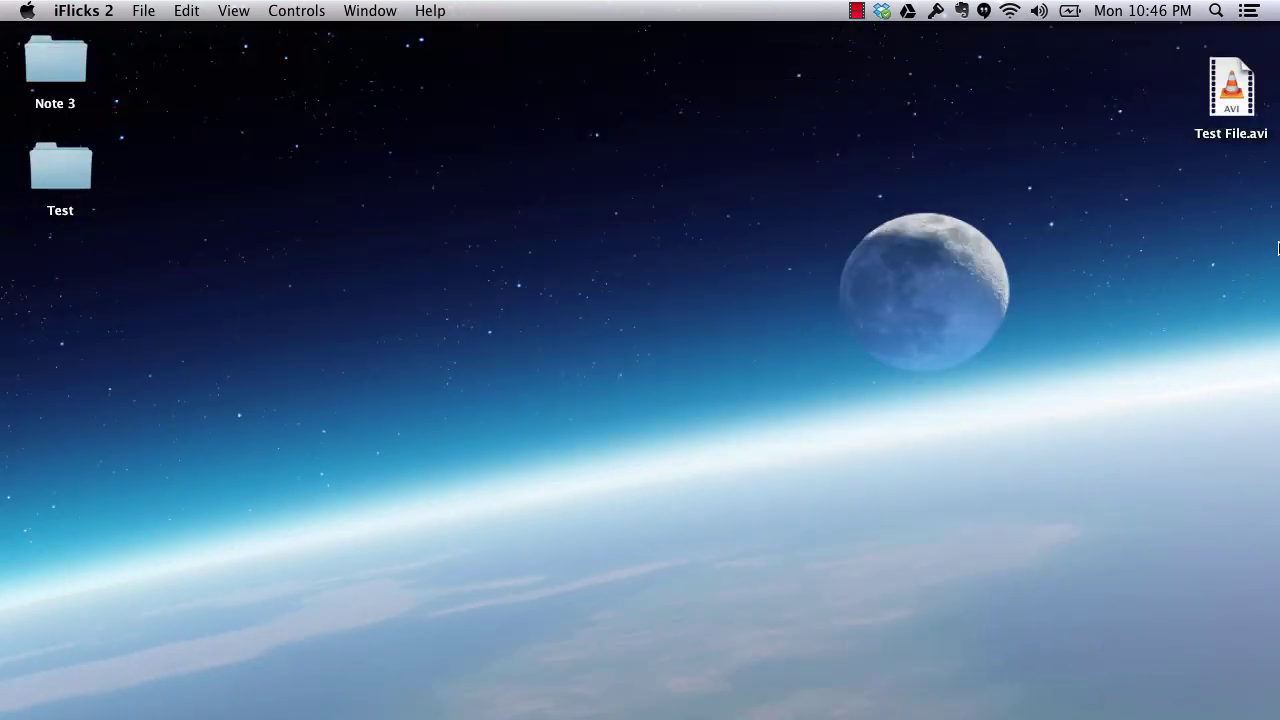
- Check the file information for Test File.avi on the desktop
right_click(1226, 140)
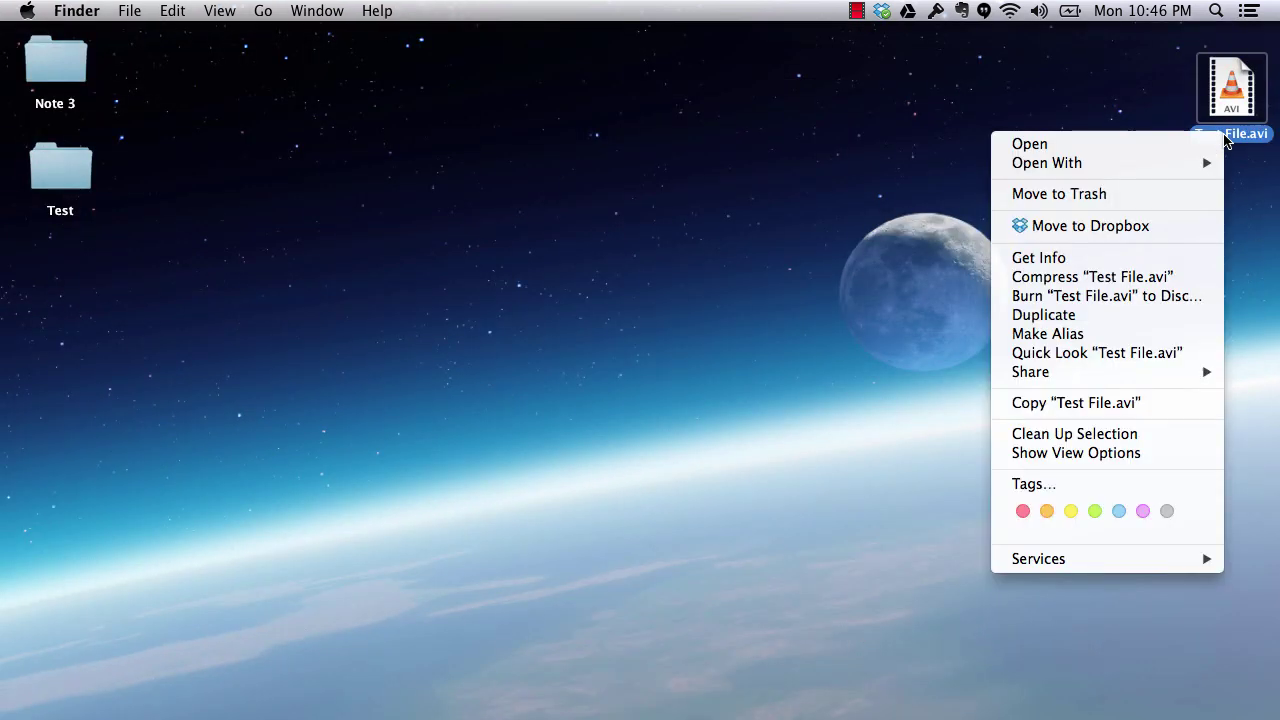
left_click(1112, 260)
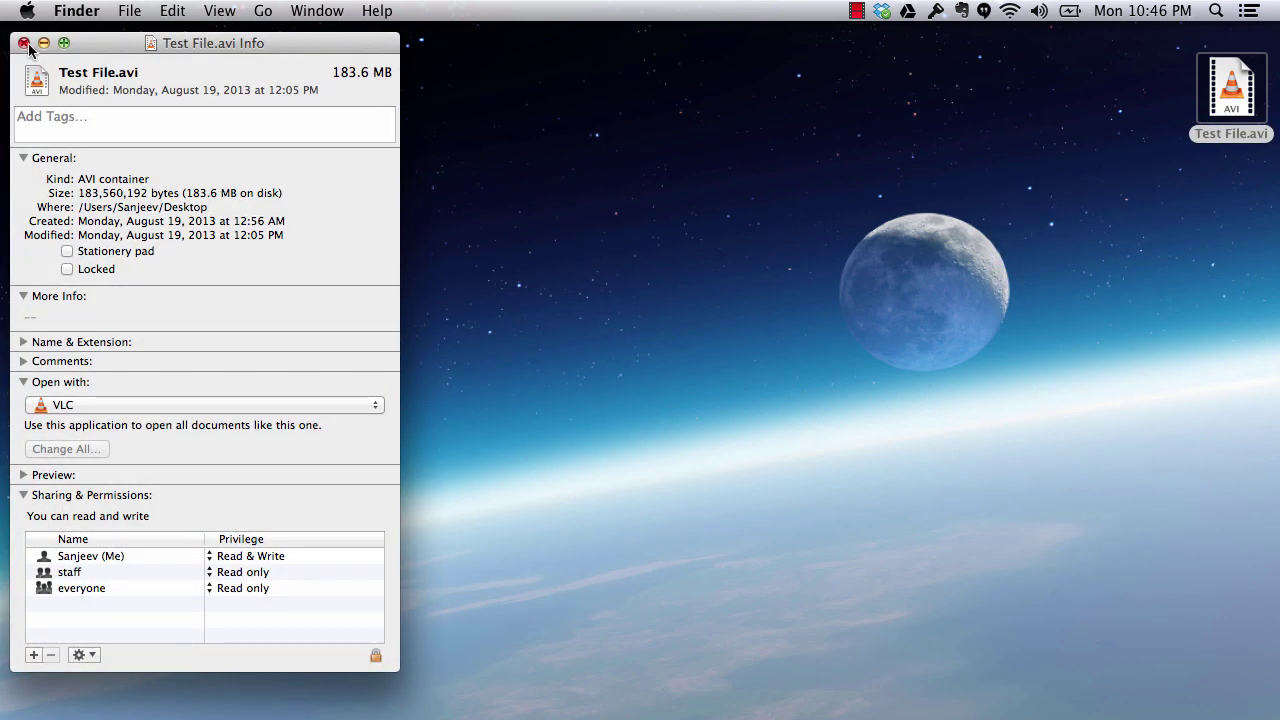
left_click(24, 43)
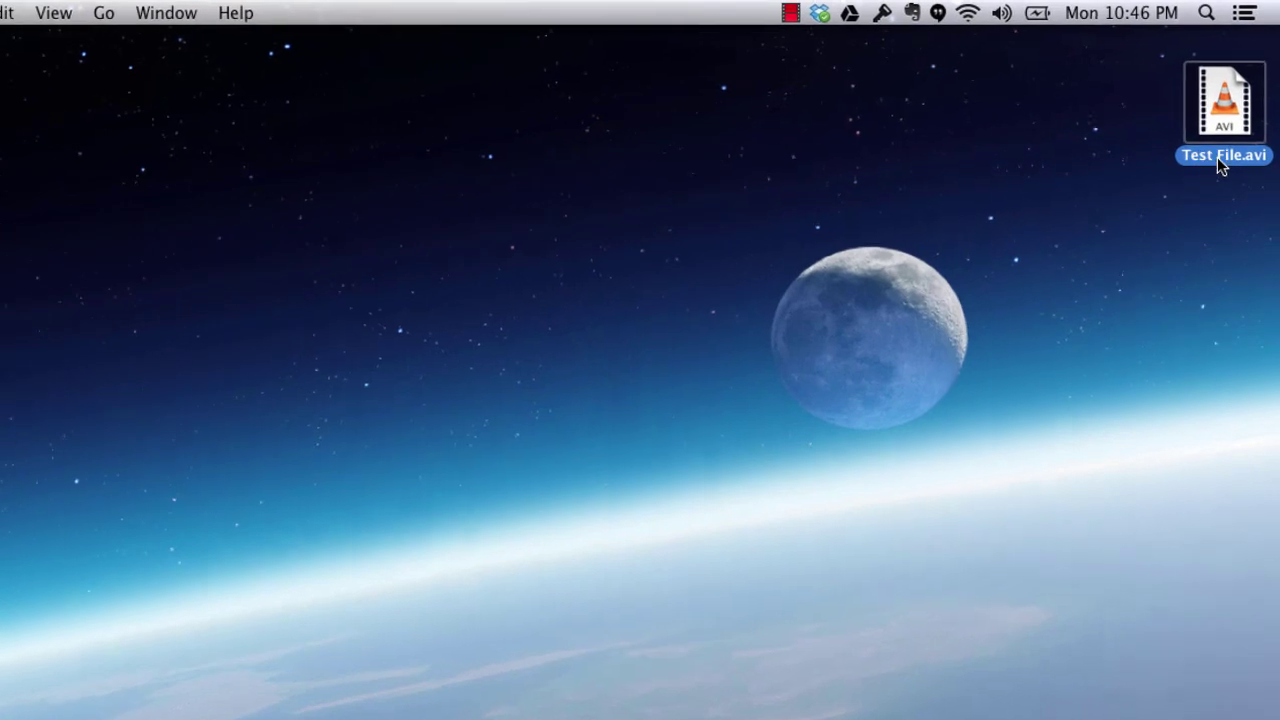
- Rename Test File.avi to friends.s01e01.avi
left_click(1217, 157)
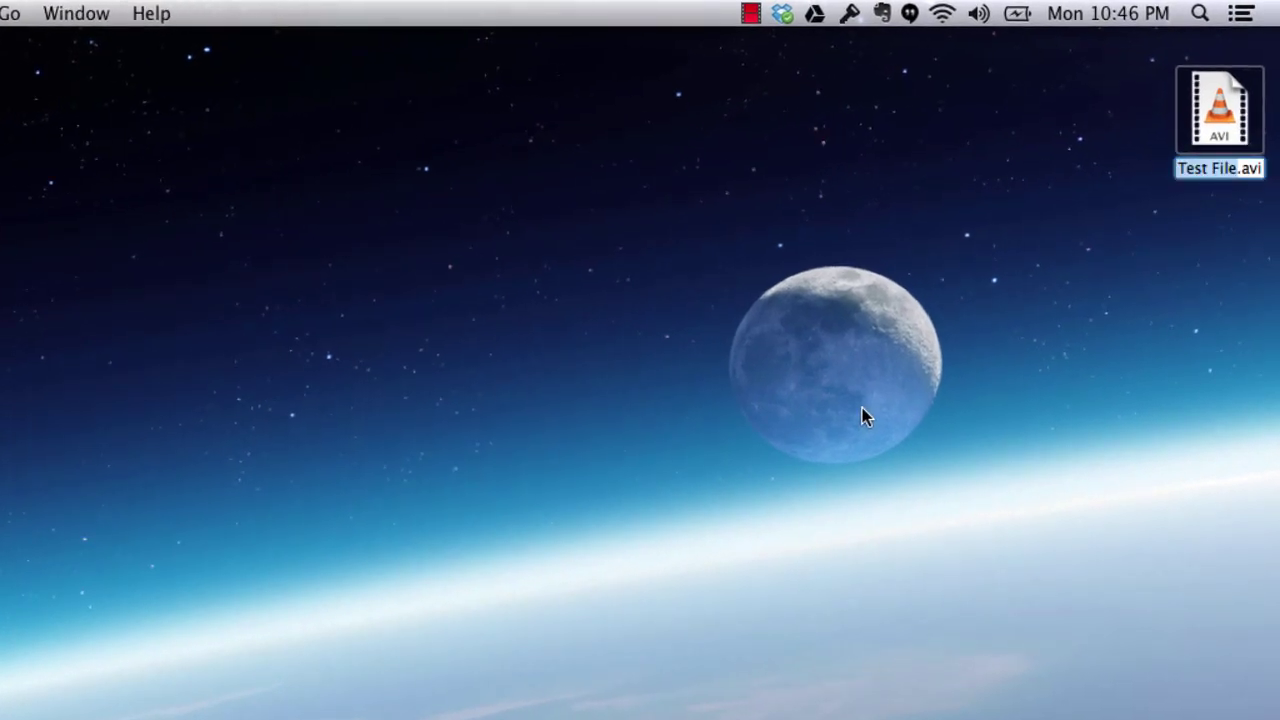
type("friends")
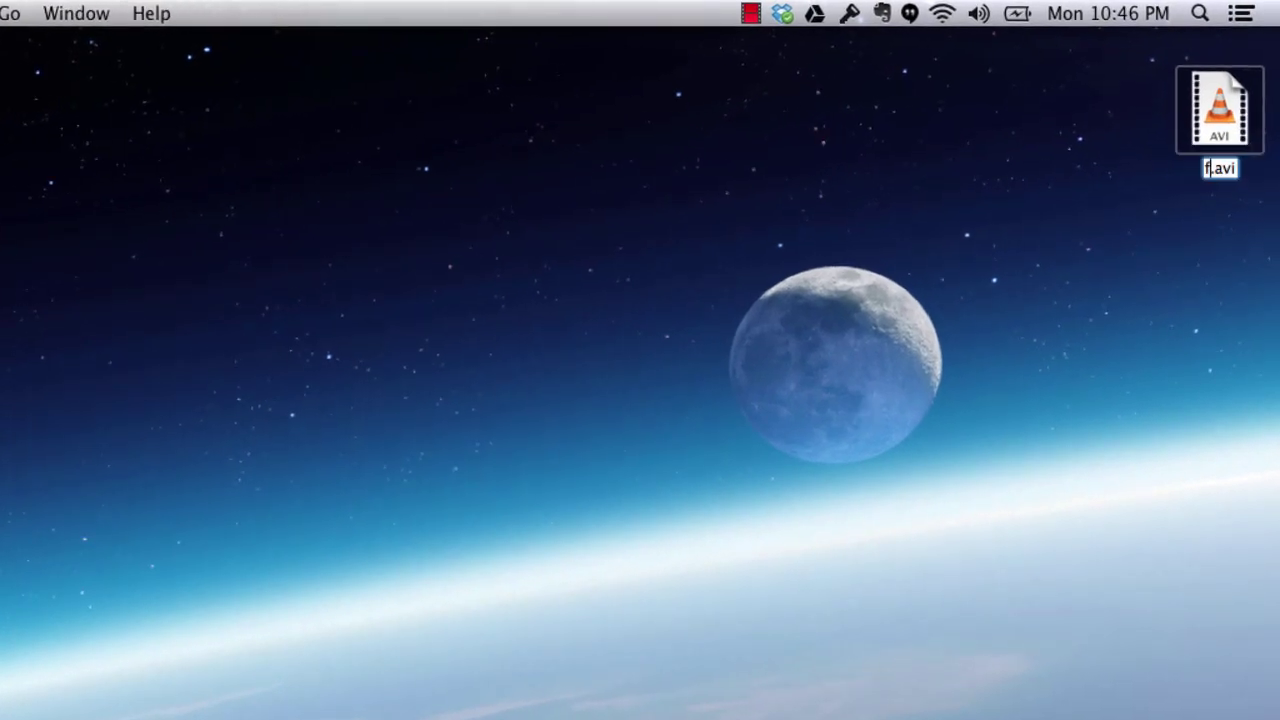
type(".s010")
key("BackSpace")
type("e01")
key("Return")
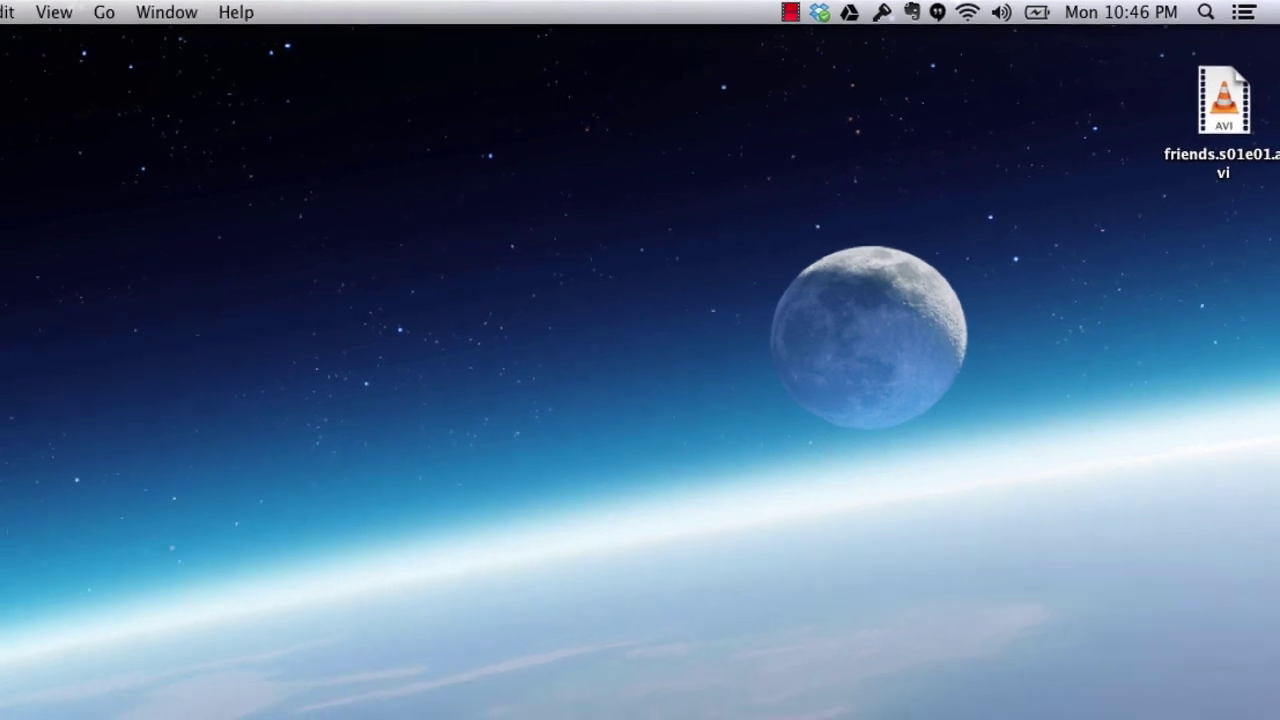
- Launch iFlicks 2 and add friends.s01e01.avi from the Desktop to the queue
left_click(920, 712)
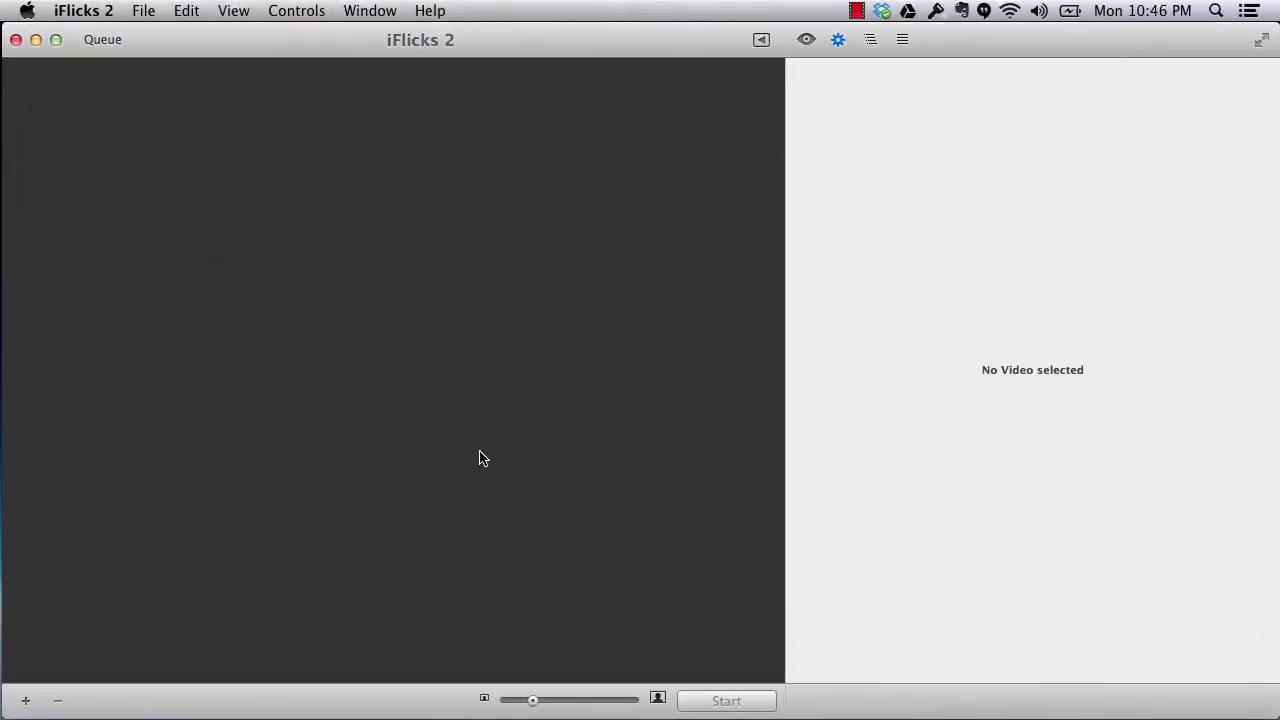
left_click(26, 700)
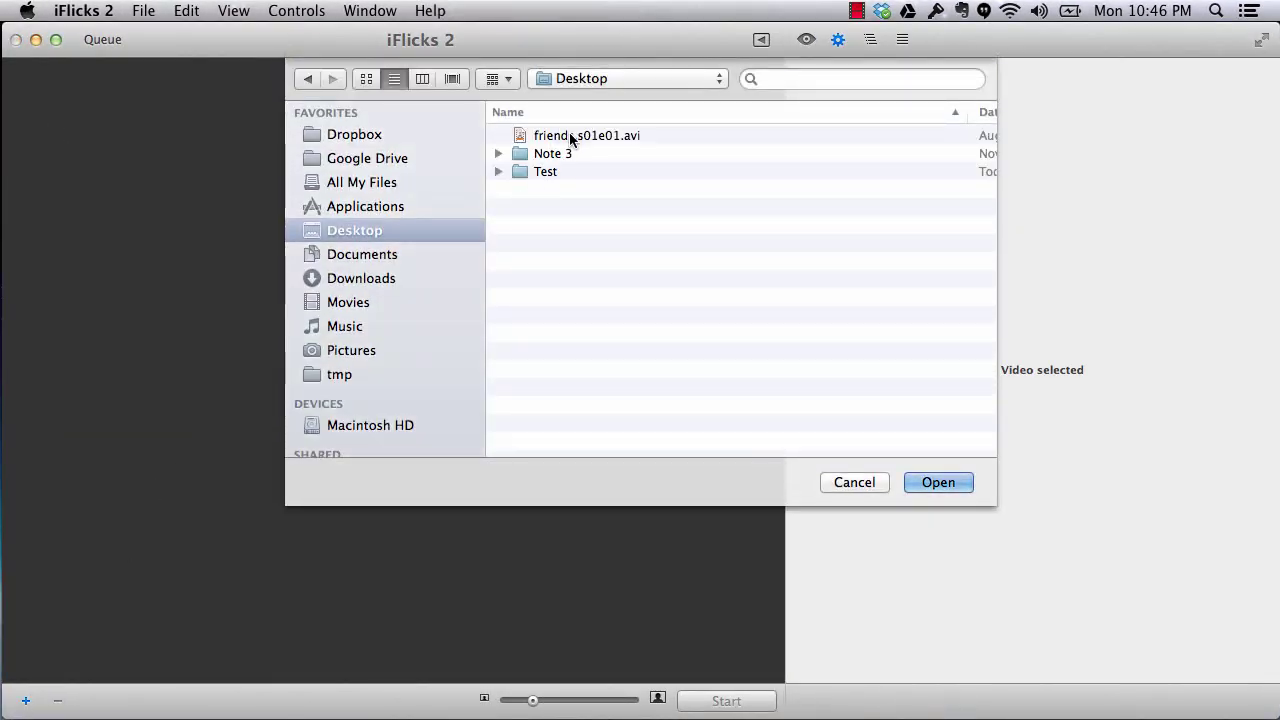
double_click(577, 139)
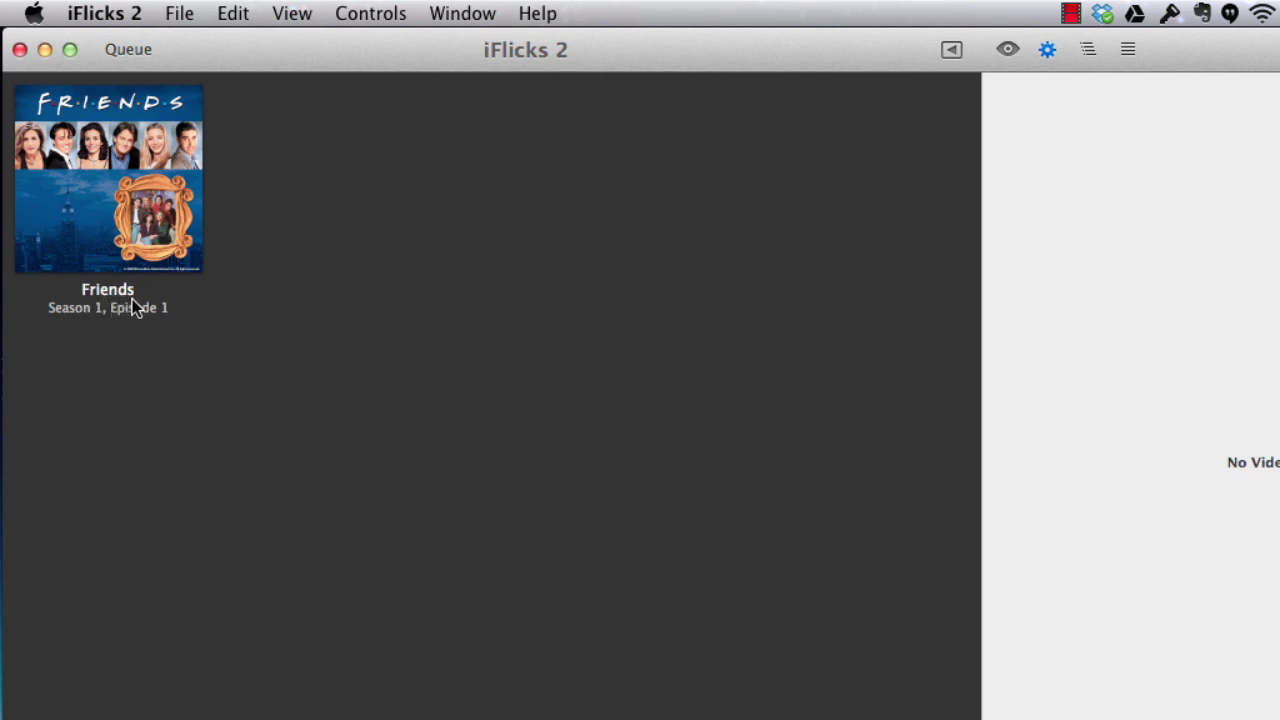
- Show the Friends episode's metadata, 'The One Where Monica Gets A Roommate', and scroll through it
left_click(143, 210)
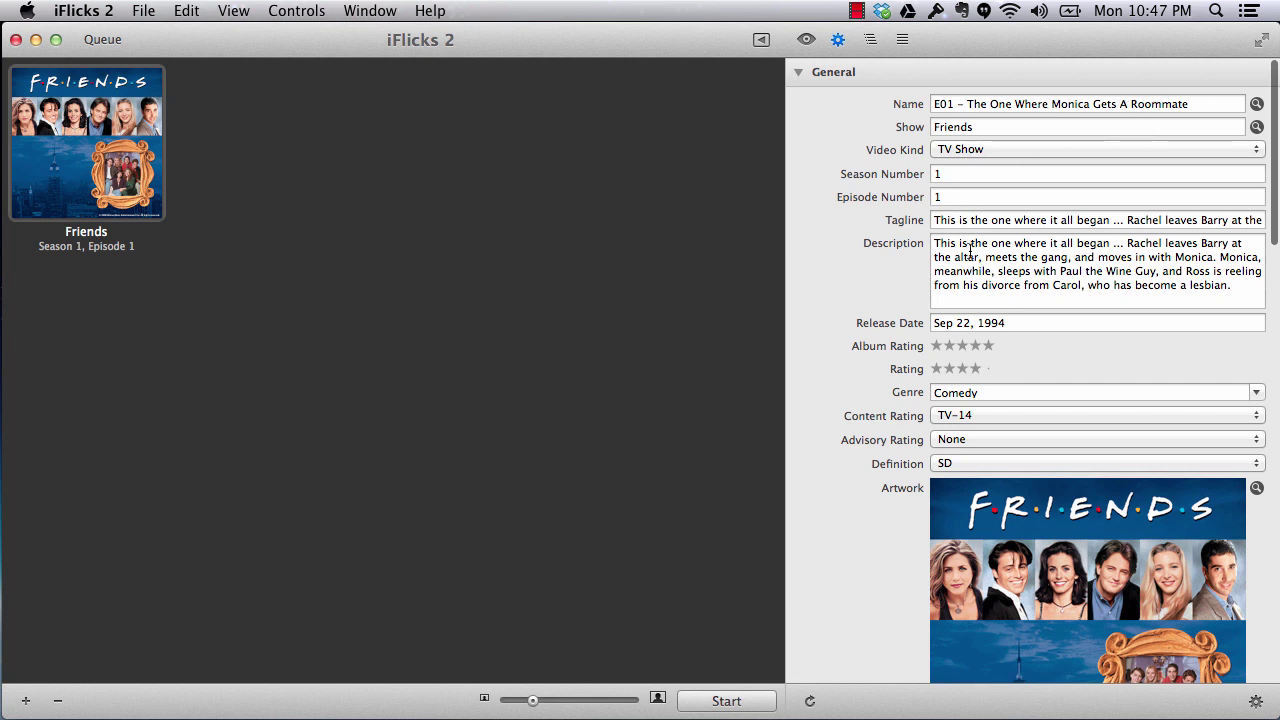
scroll(889, 282, "down", 5)
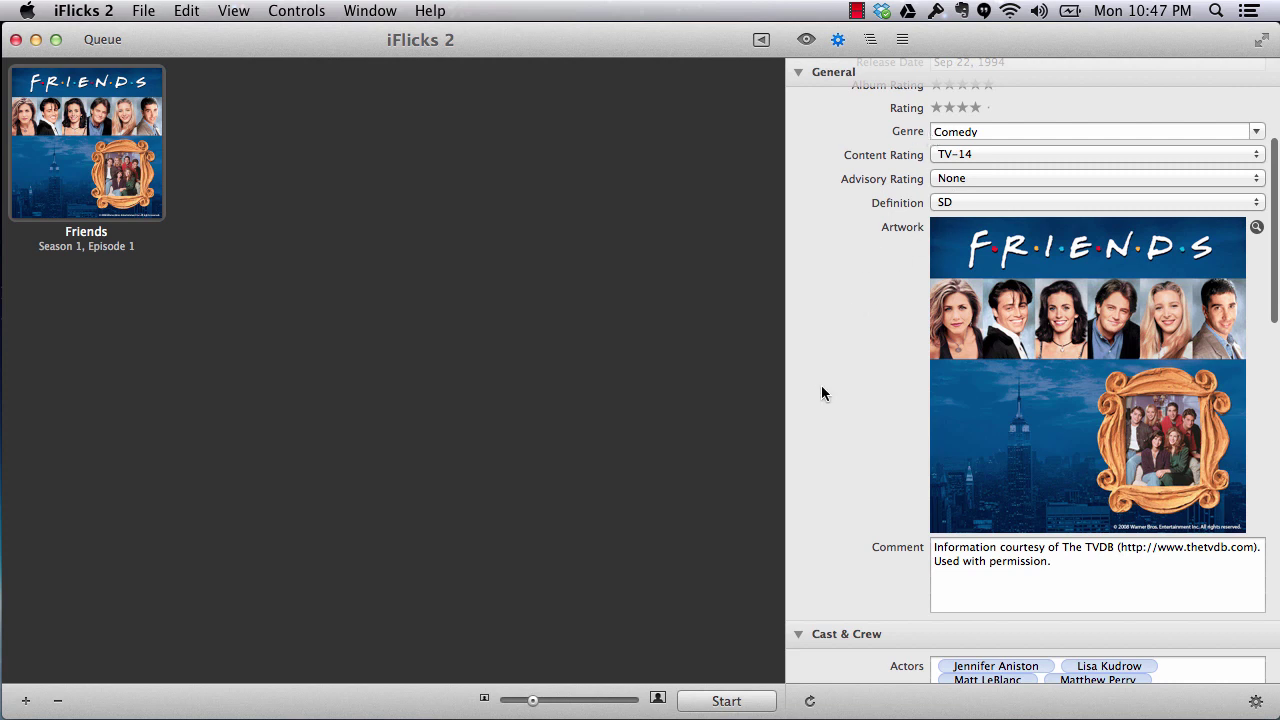
scroll(821, 393, "down", 8)
scroll(821, 393, "up", 7)
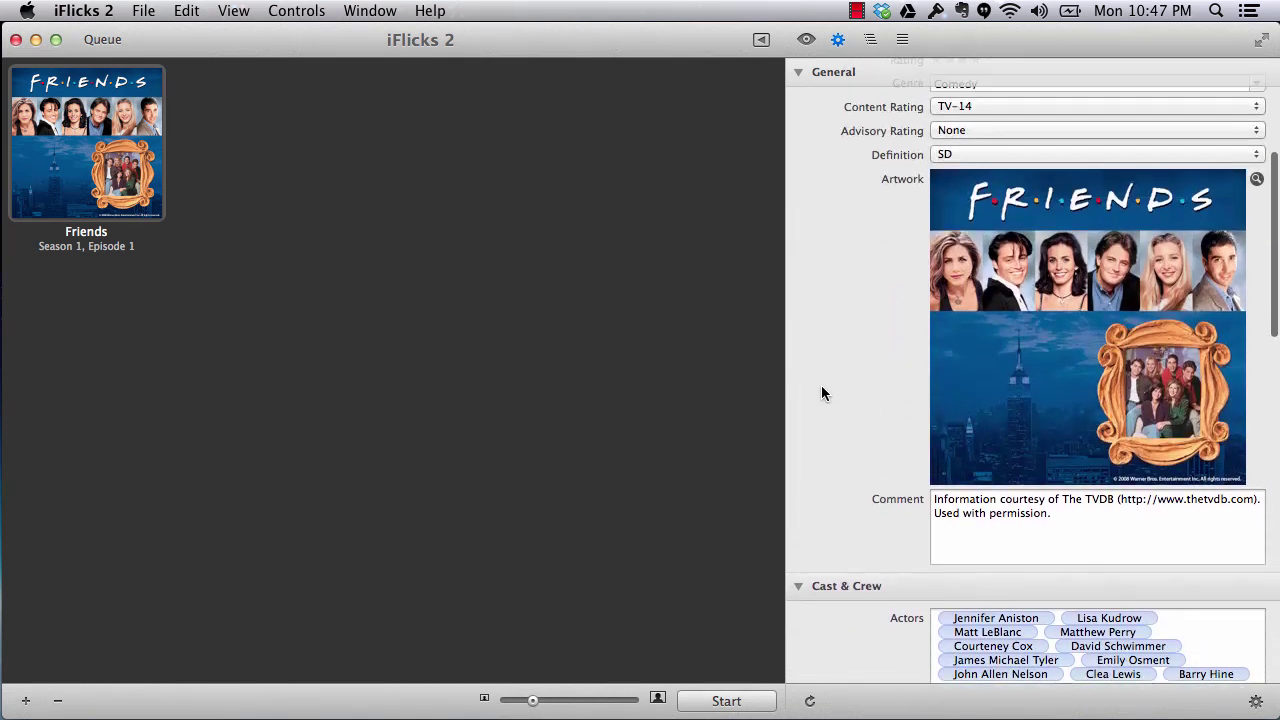
- Review the Definition options keeping SD, then scroll through the remaining metadata
left_click(966, 161)
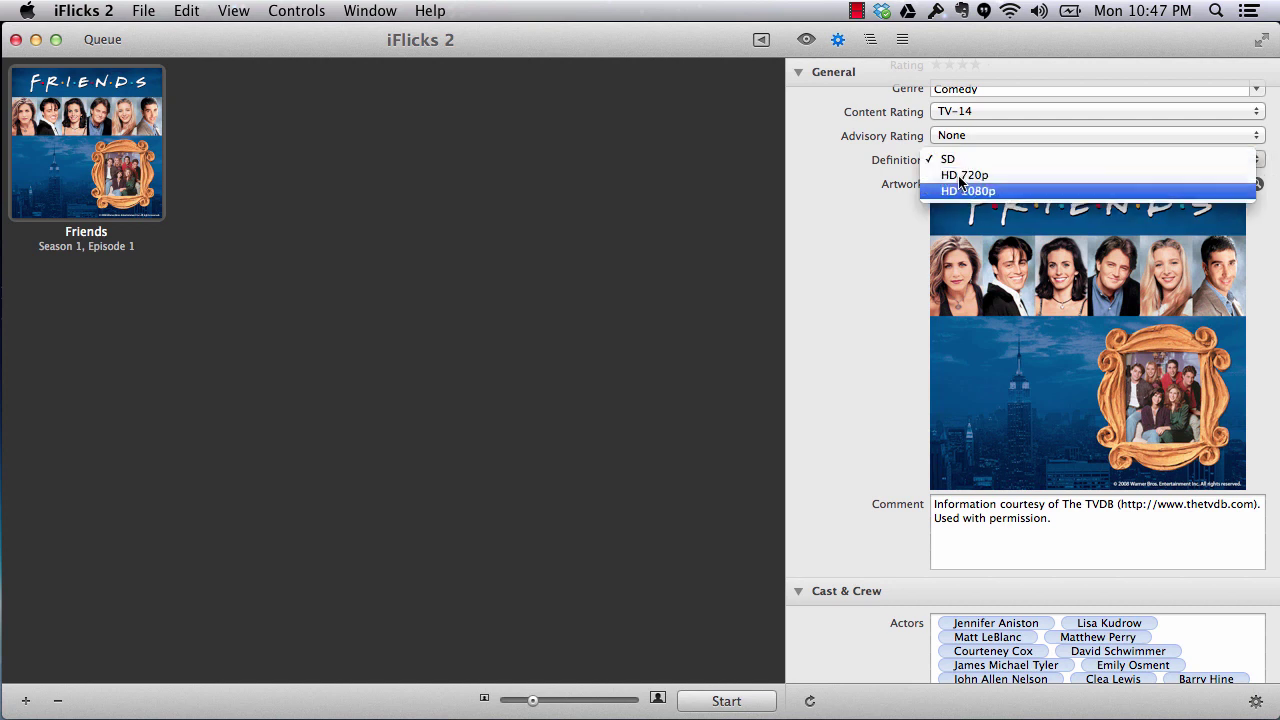
left_click(853, 224)
scroll(835, 341, "down", 5)
scroll(836, 343, "down", 8)
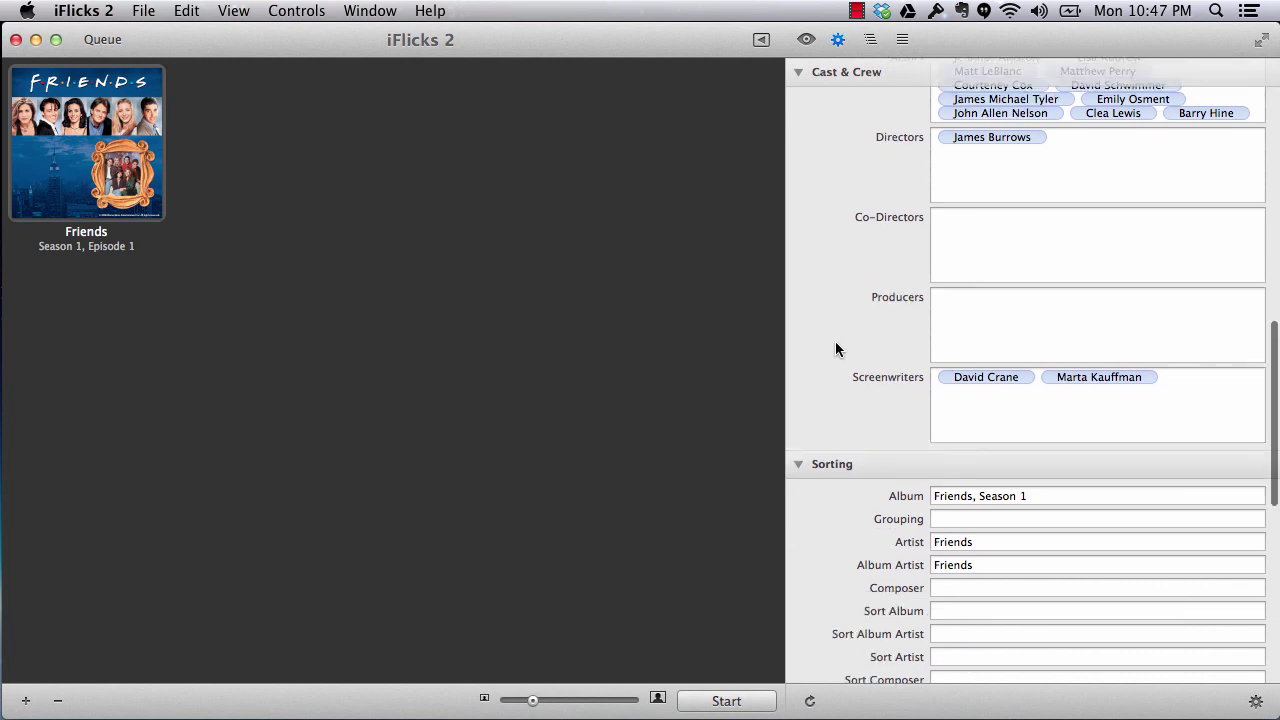
scroll(835, 348, "down", 13)
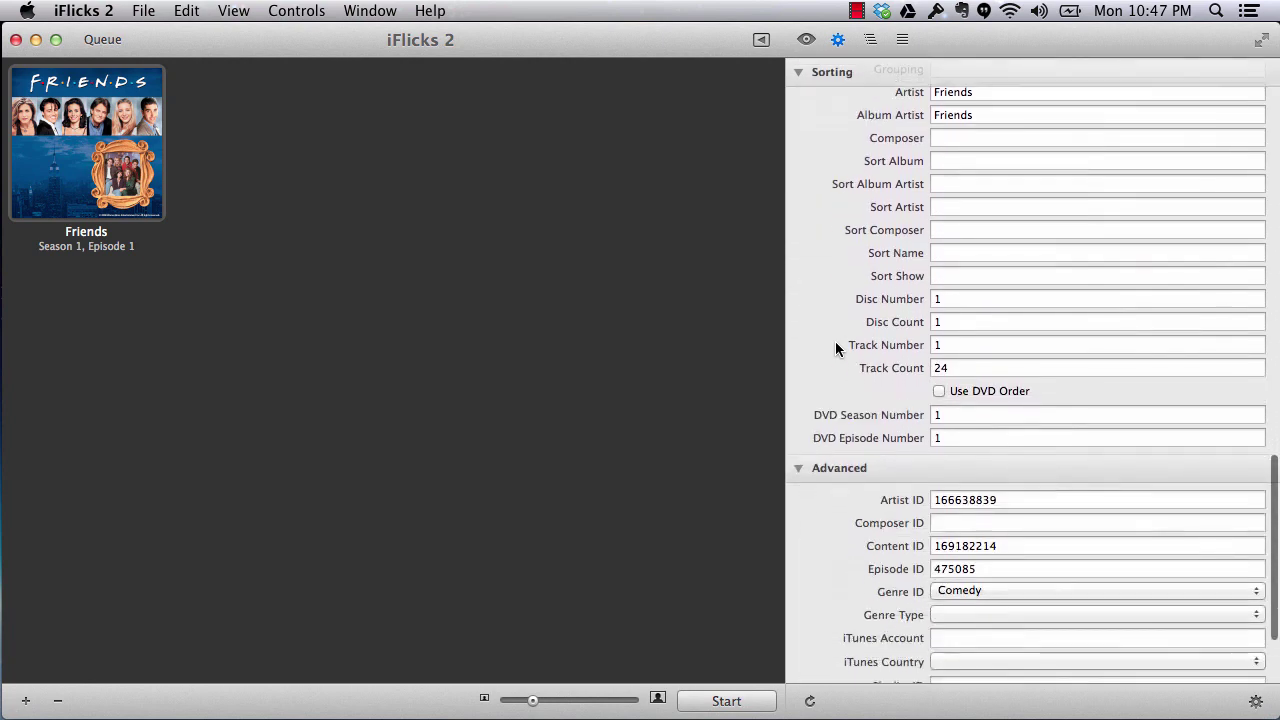
scroll(878, 642, "up", 13)
scroll(884, 250, "up", 12)
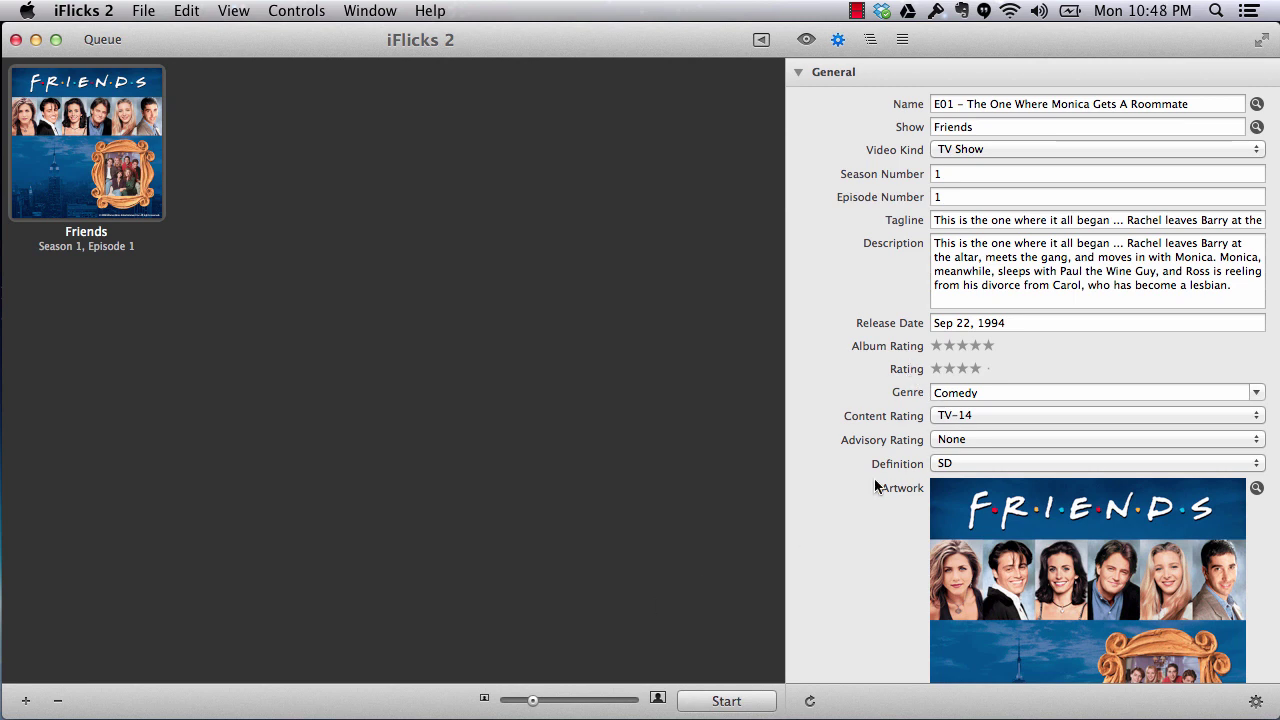
- Replace the show name Friends with How I Met Your Mother and refresh the metadata
left_click(978, 126)
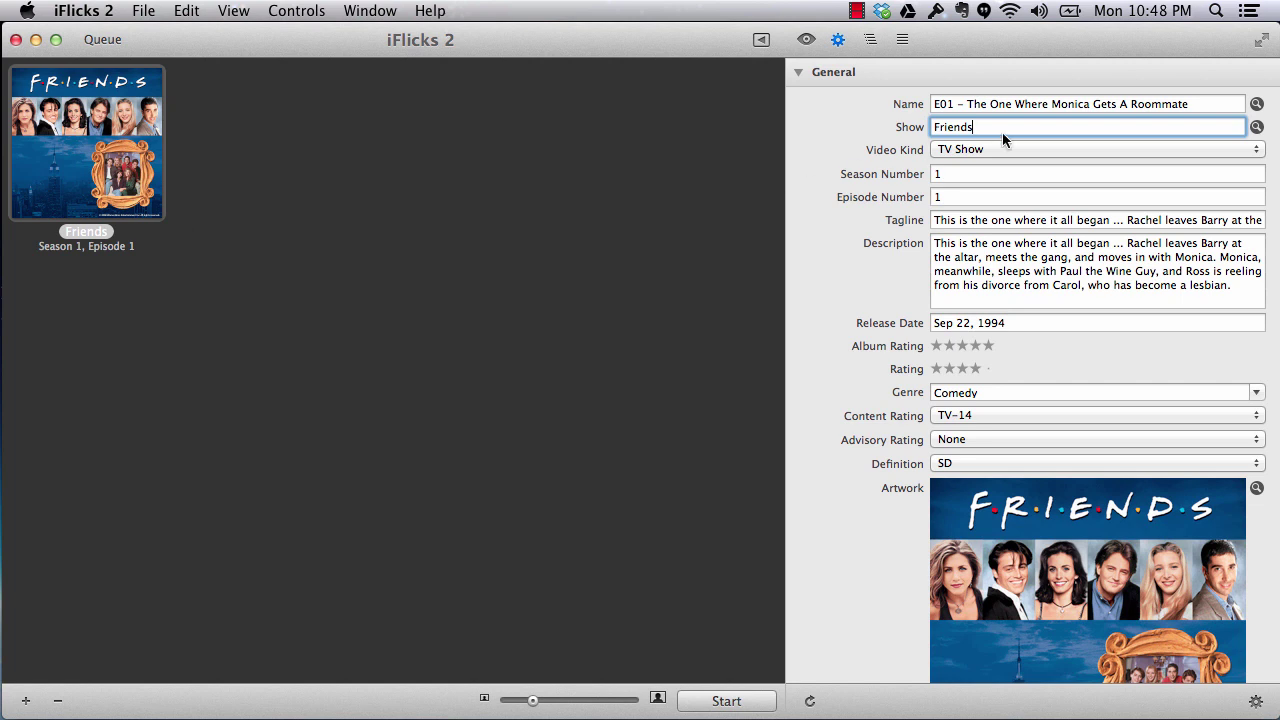
left_click_drag(992, 126, 858, 130)
type("how I met Your mother")
key("Return")
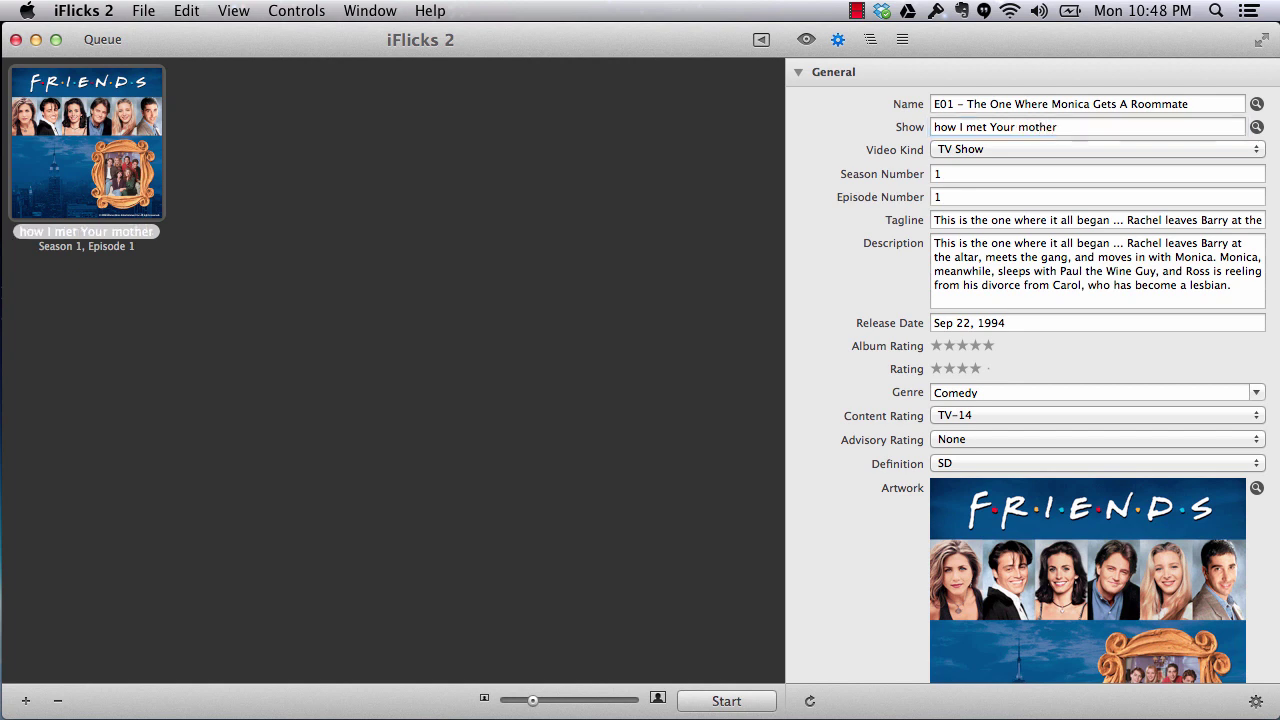
right_click(131, 156)
left_click(231, 251)
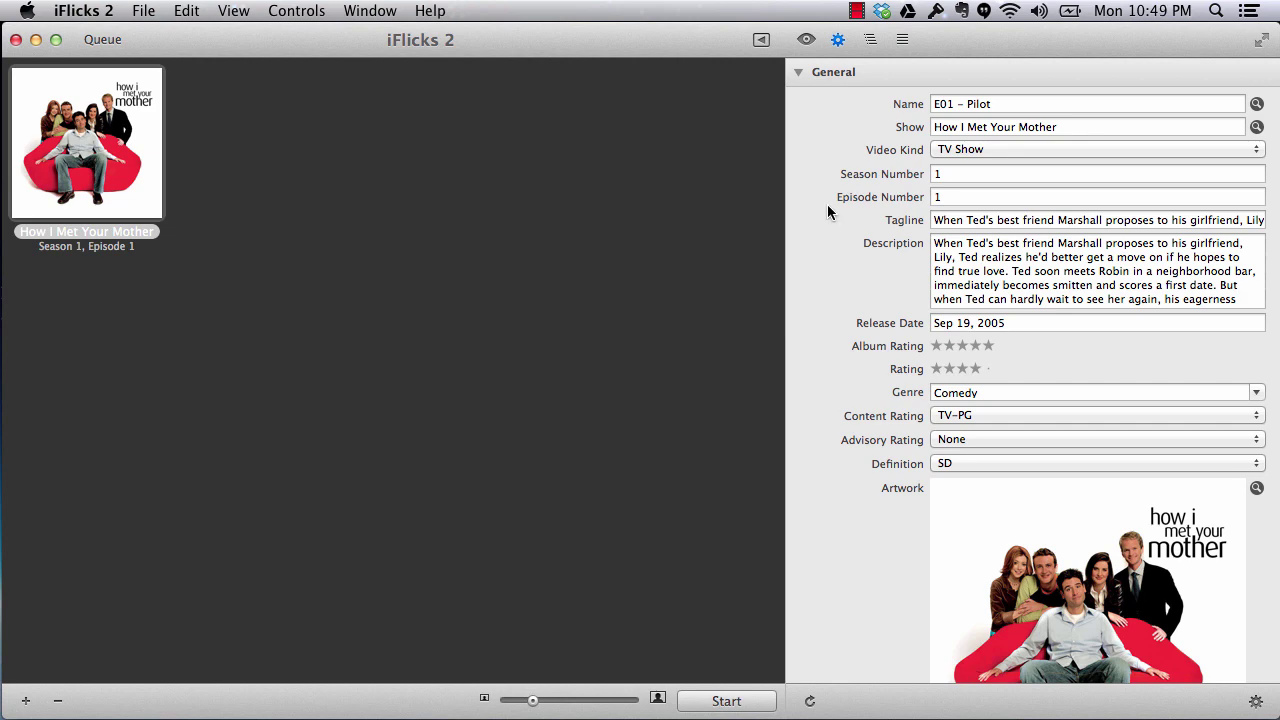
- Change the show name to 'white collar' and refresh metadata to load the White Collar pilot
scroll(827, 204, "down", 15)
scroll(827, 204, "up", 5)
scroll(827, 204, "up", 10)
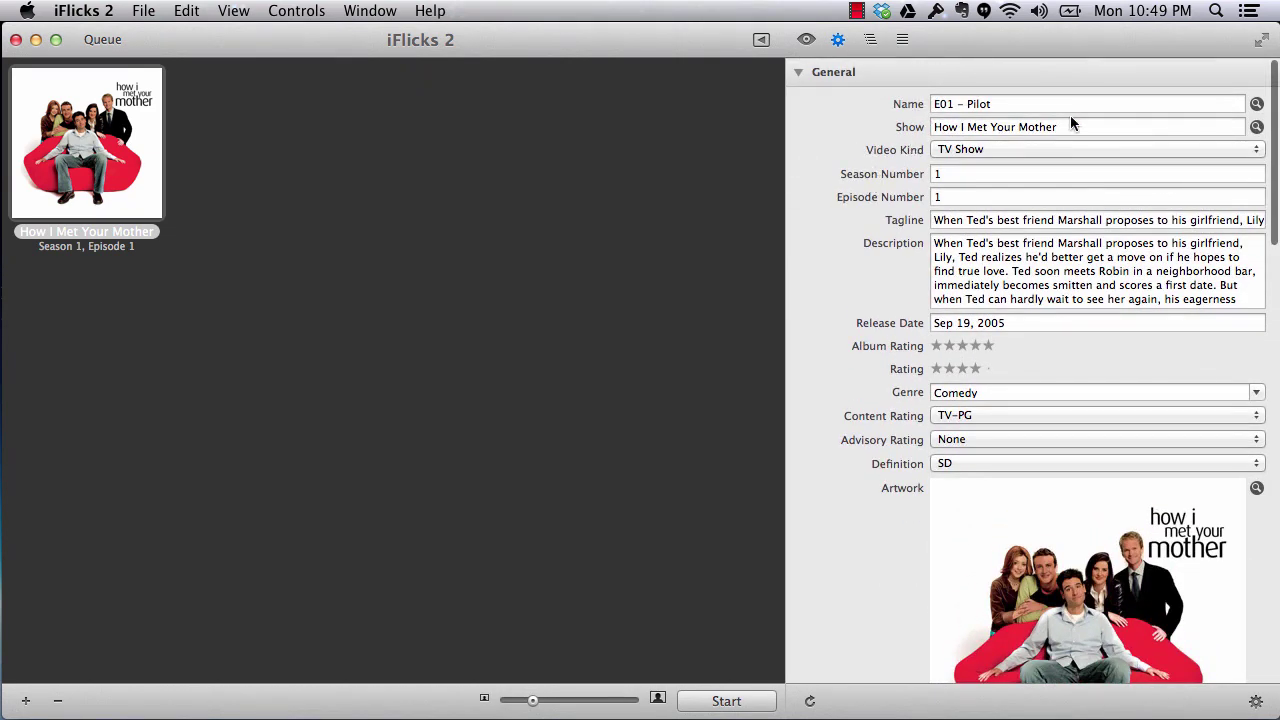
triple_click(1063, 123)
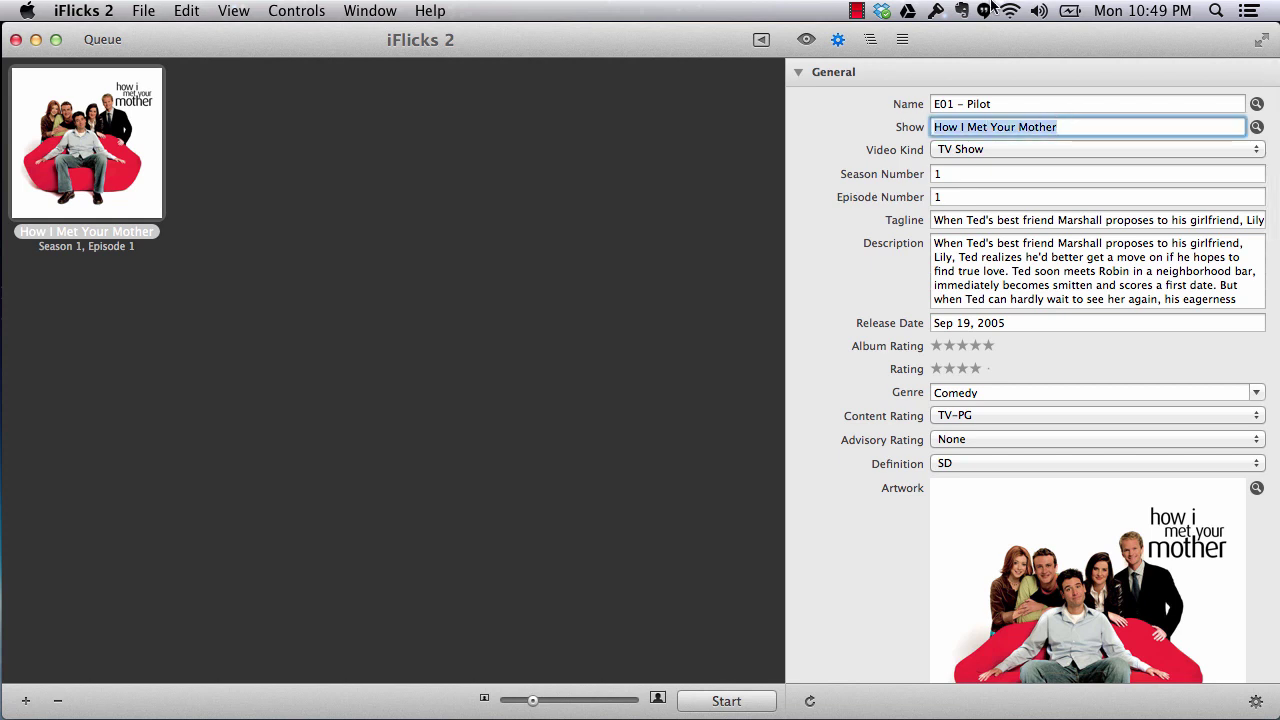
type("white ")
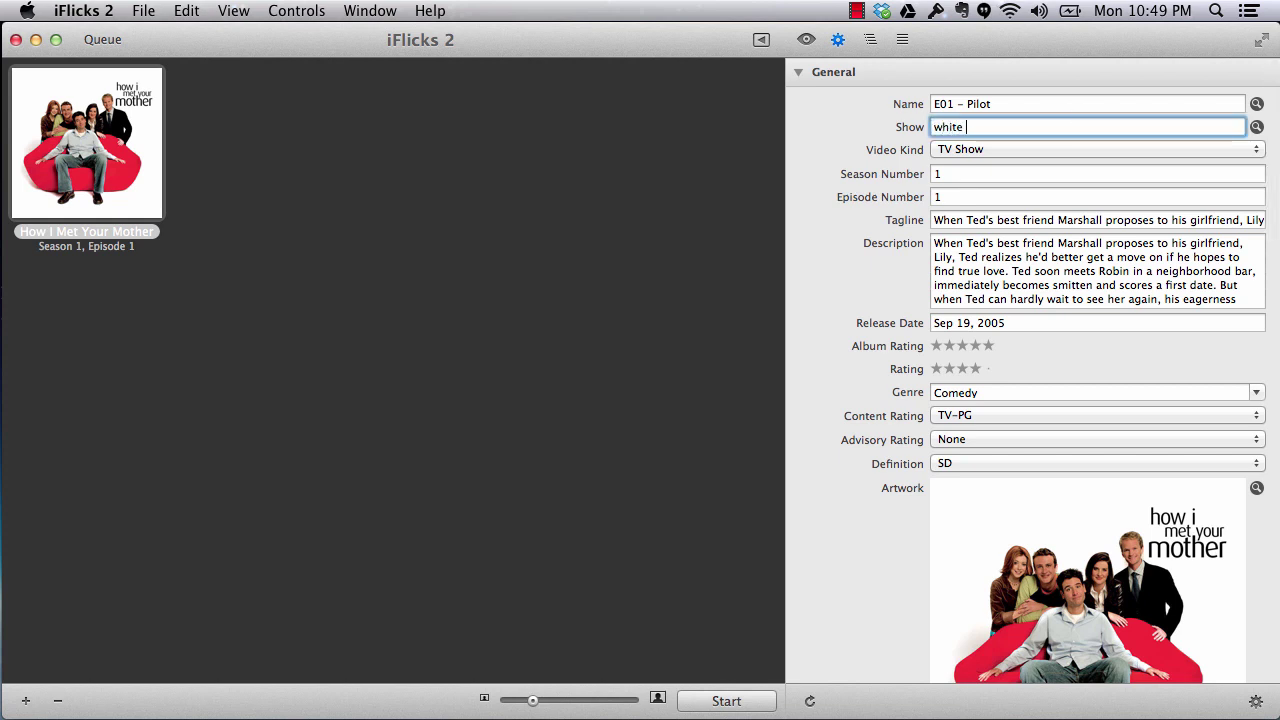
type("collar")
key("Return")
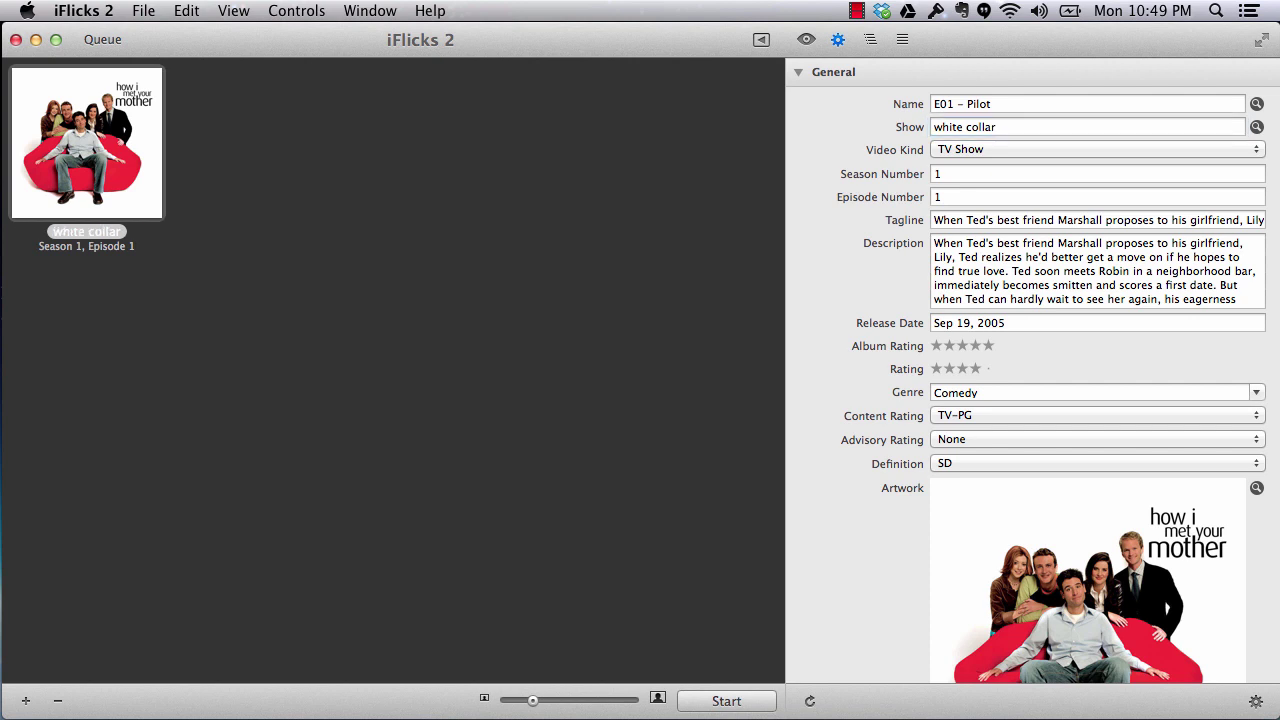
right_click(116, 183)
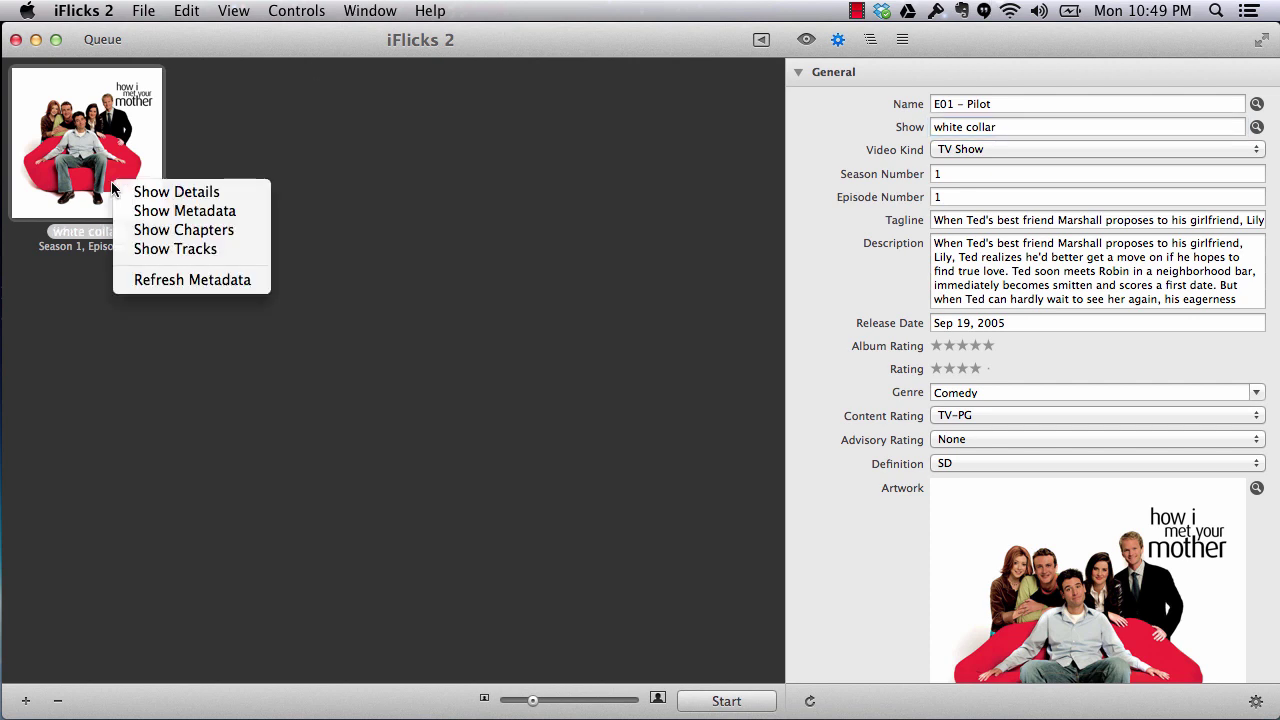
left_click(188, 286)
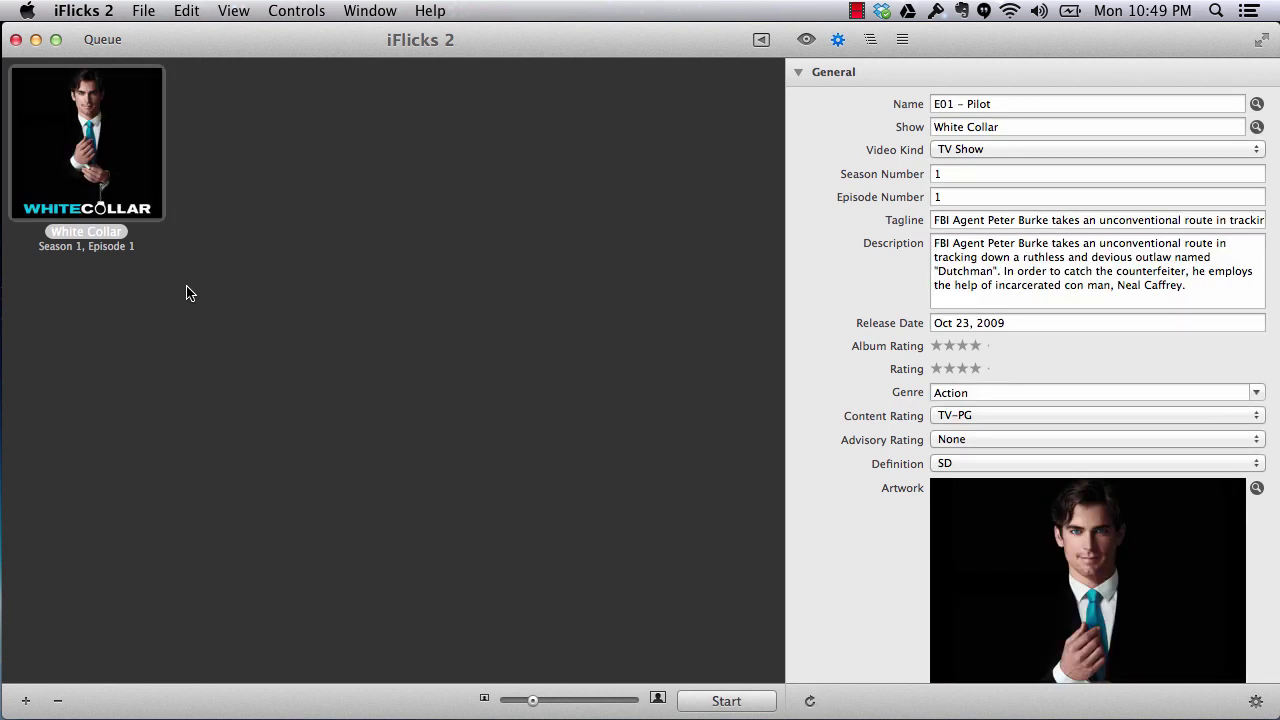
scroll(846, 443, "down", 5)
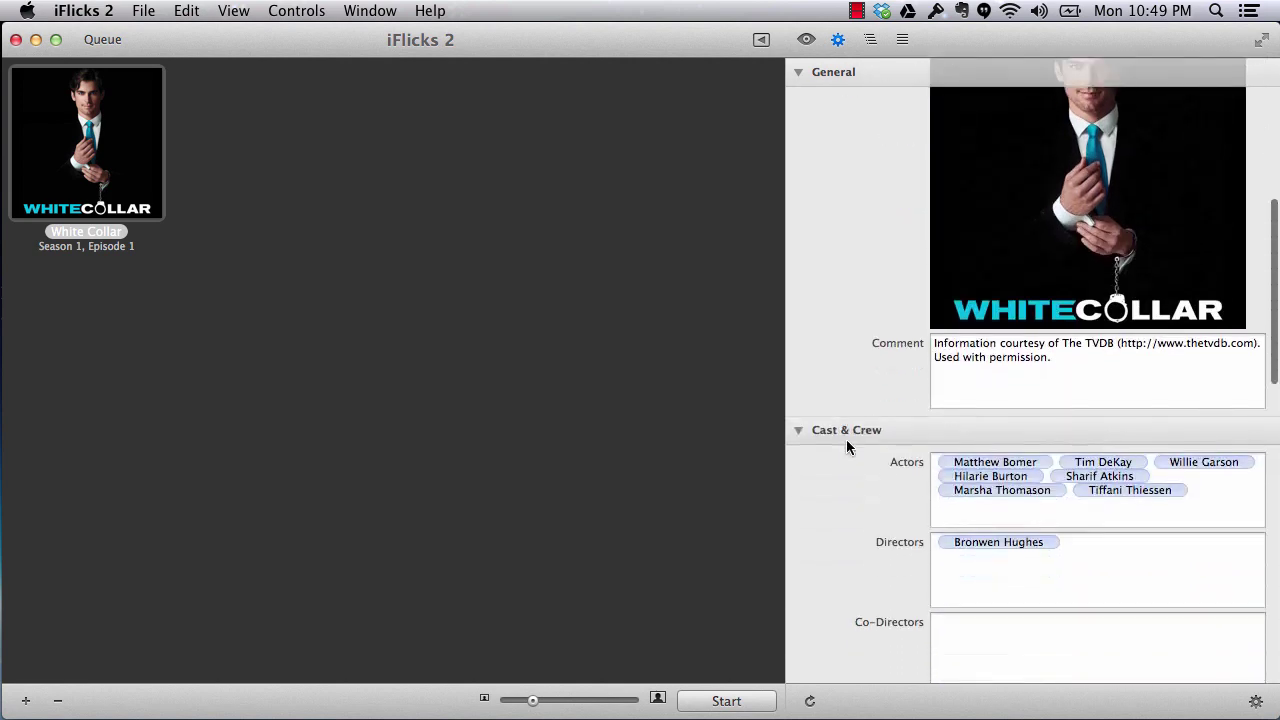
scroll(846, 439, "down", 3)
scroll(846, 439, "up", 12)
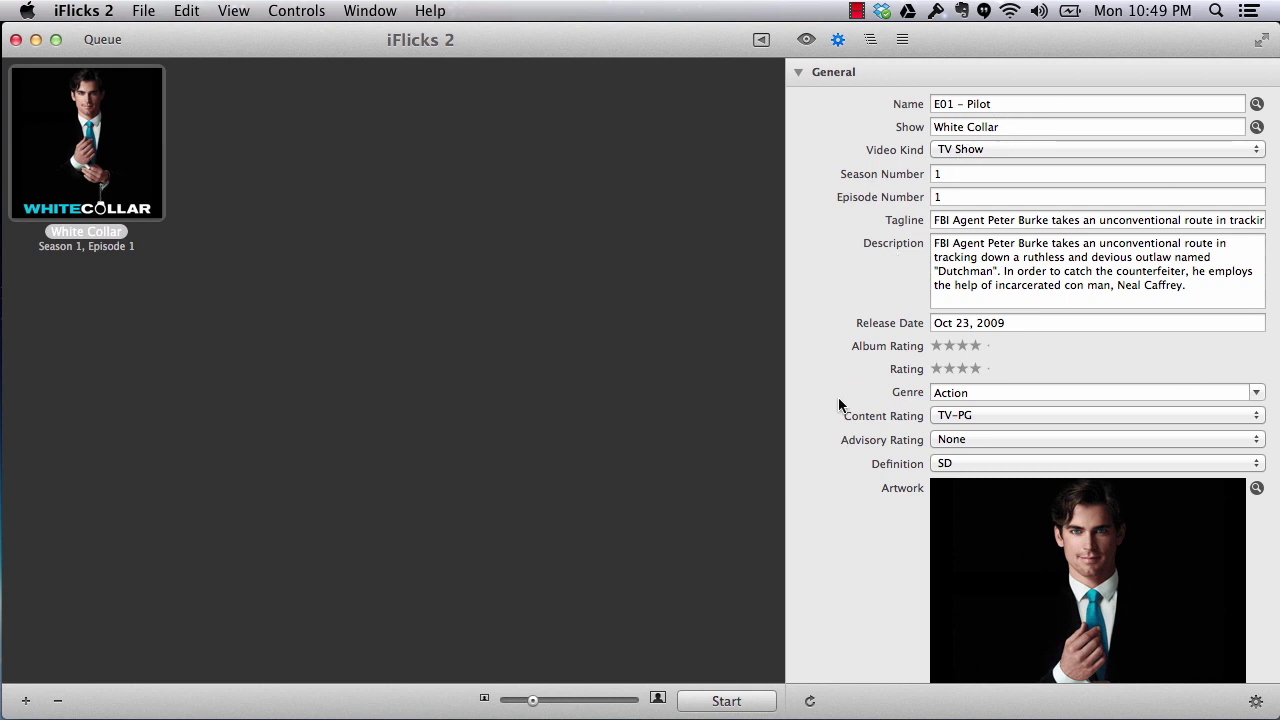
- Scroll through the White Collar metadata, including Album, Artist and the Oct 23, 2009 release date
scroll(838, 403, "down", 15)
scroll(838, 403, "up", 15)
scroll(846, 470, "down", 15)
scroll(846, 475, "down", 2)
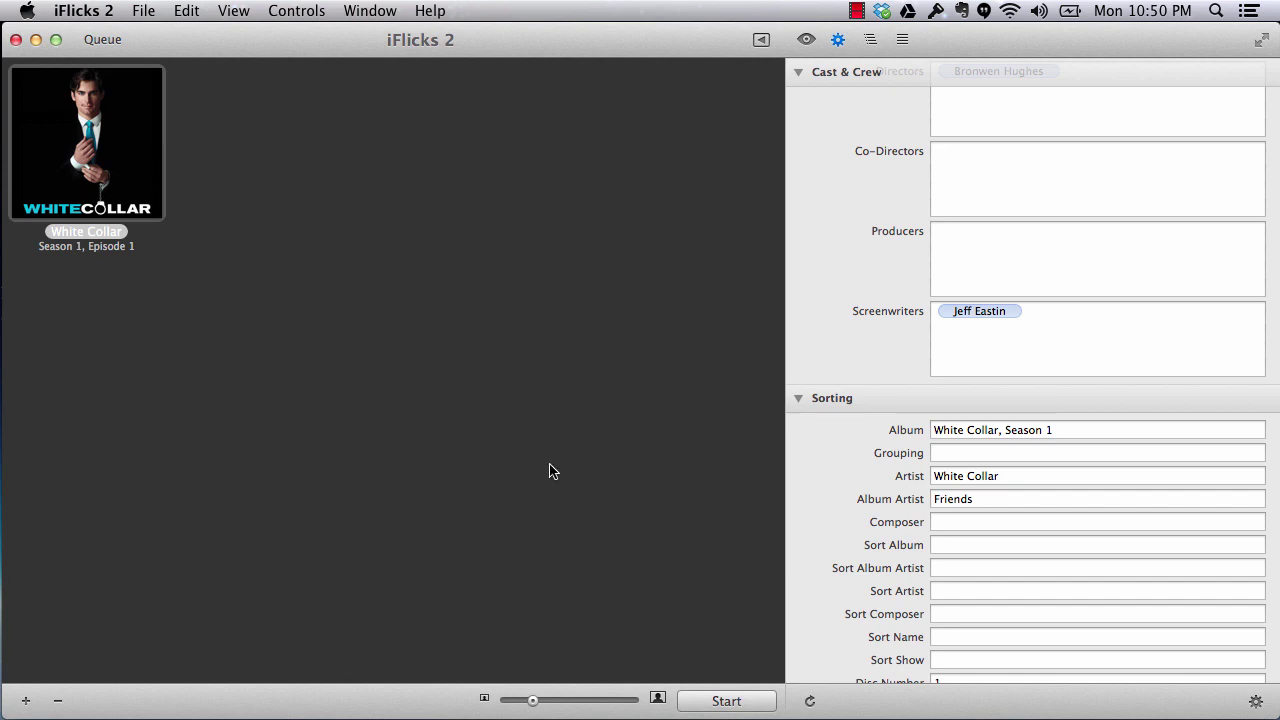
scroll(866, 496, "down", 10)
scroll(867, 500, "up", 20)
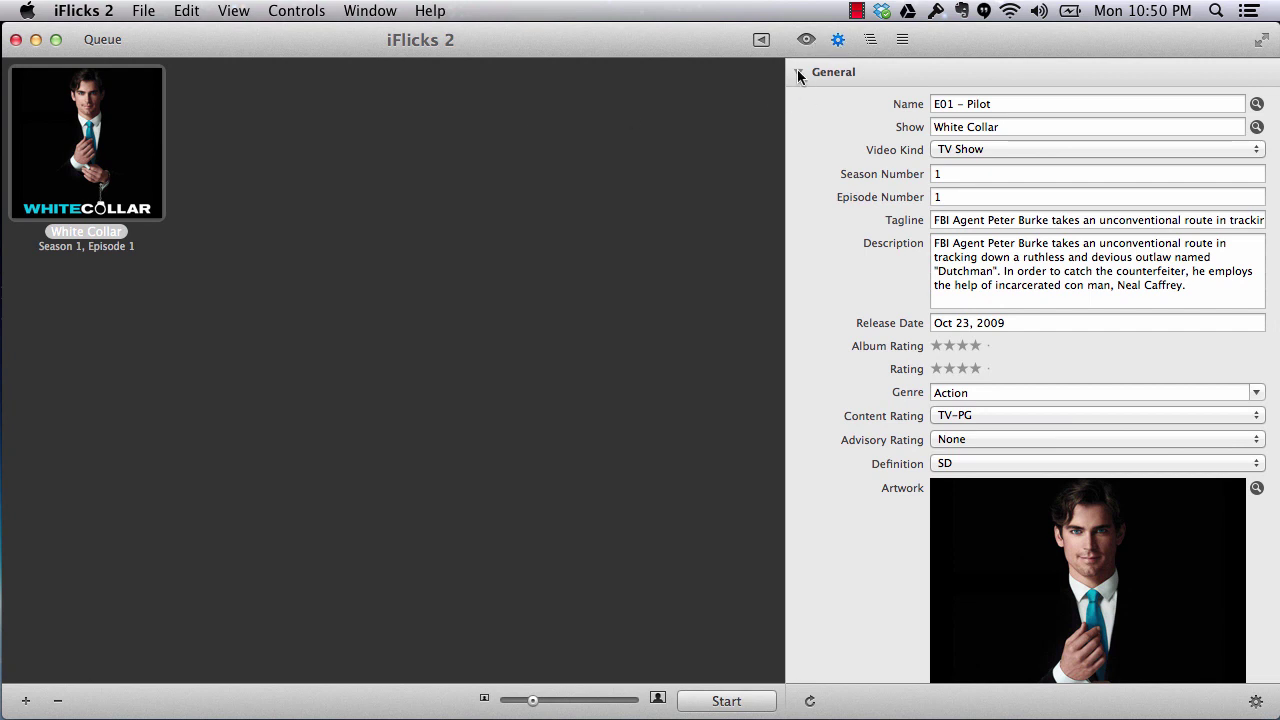
- Look through the Preset list keeping iTunes compatible, then switch back to the metadata tab
left_click(806, 40)
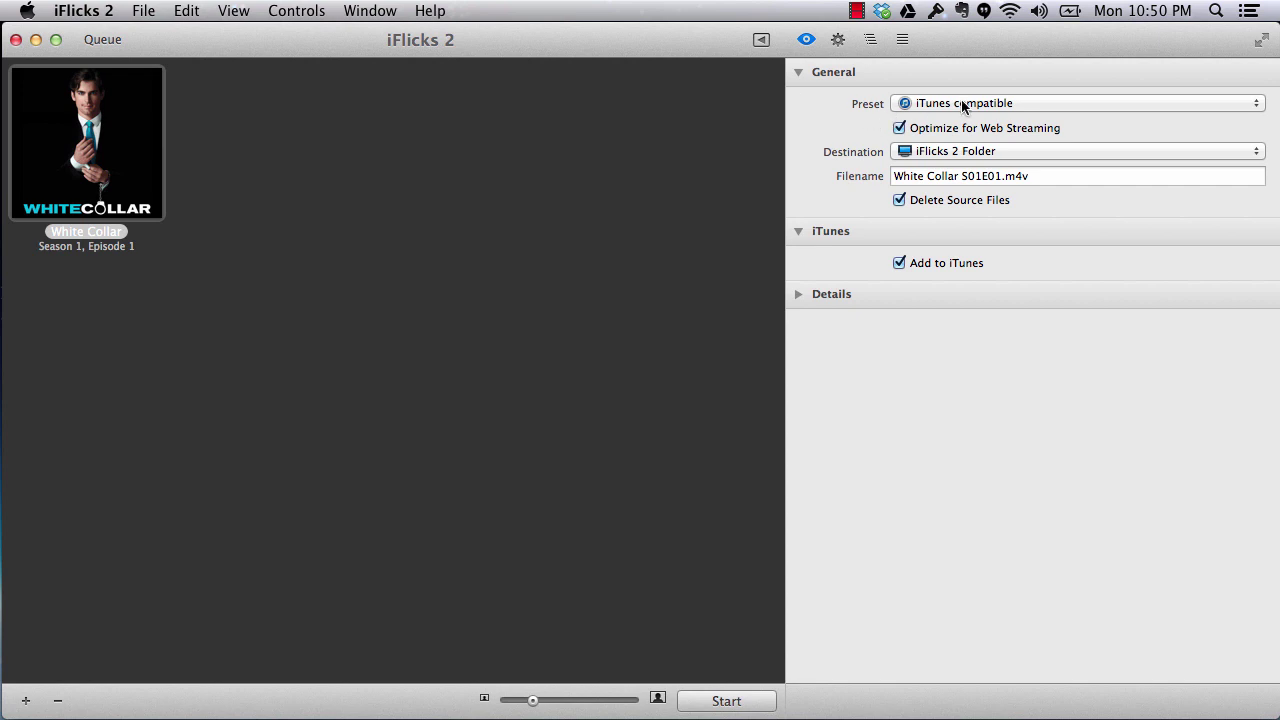
left_click(935, 103)
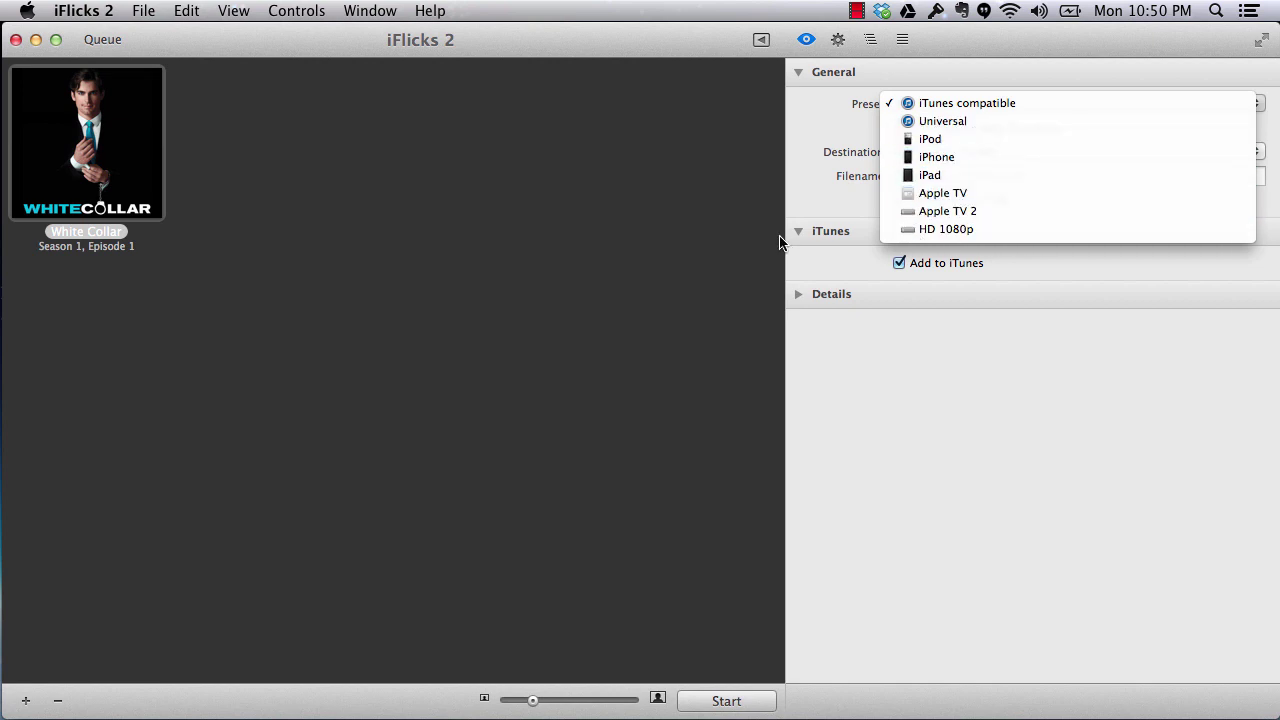
left_click(735, 248)
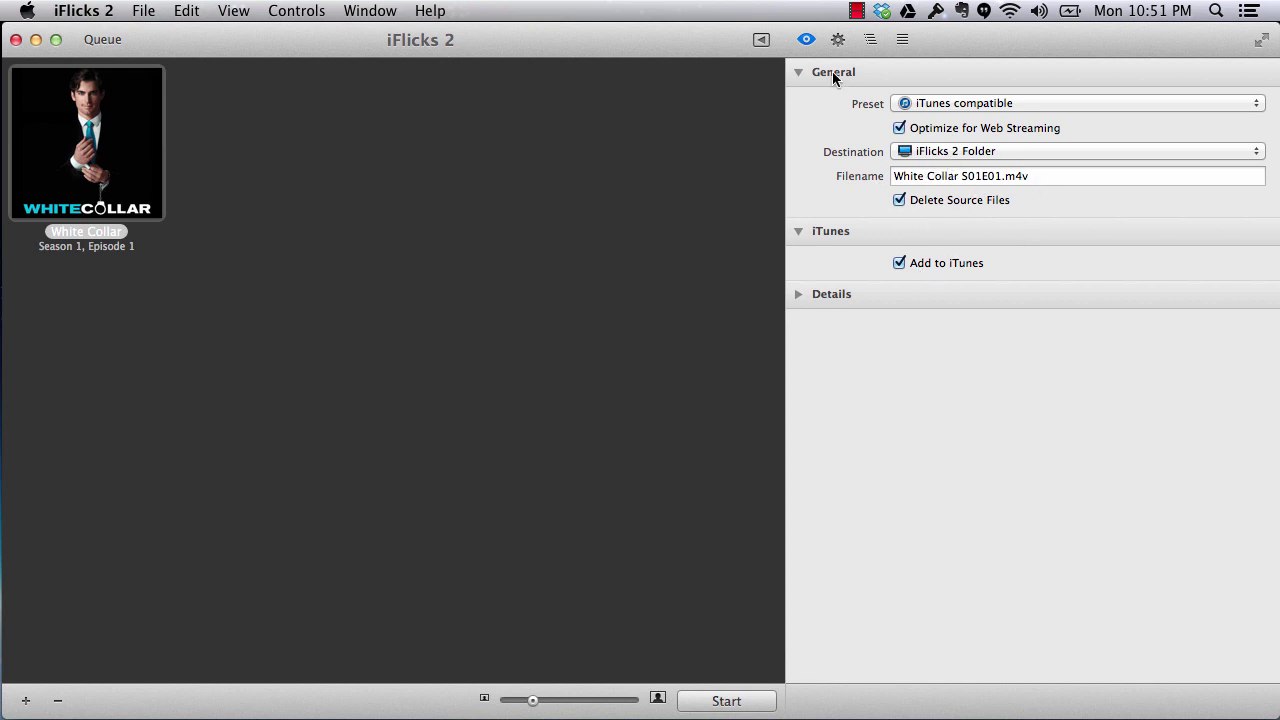
left_click(838, 39)
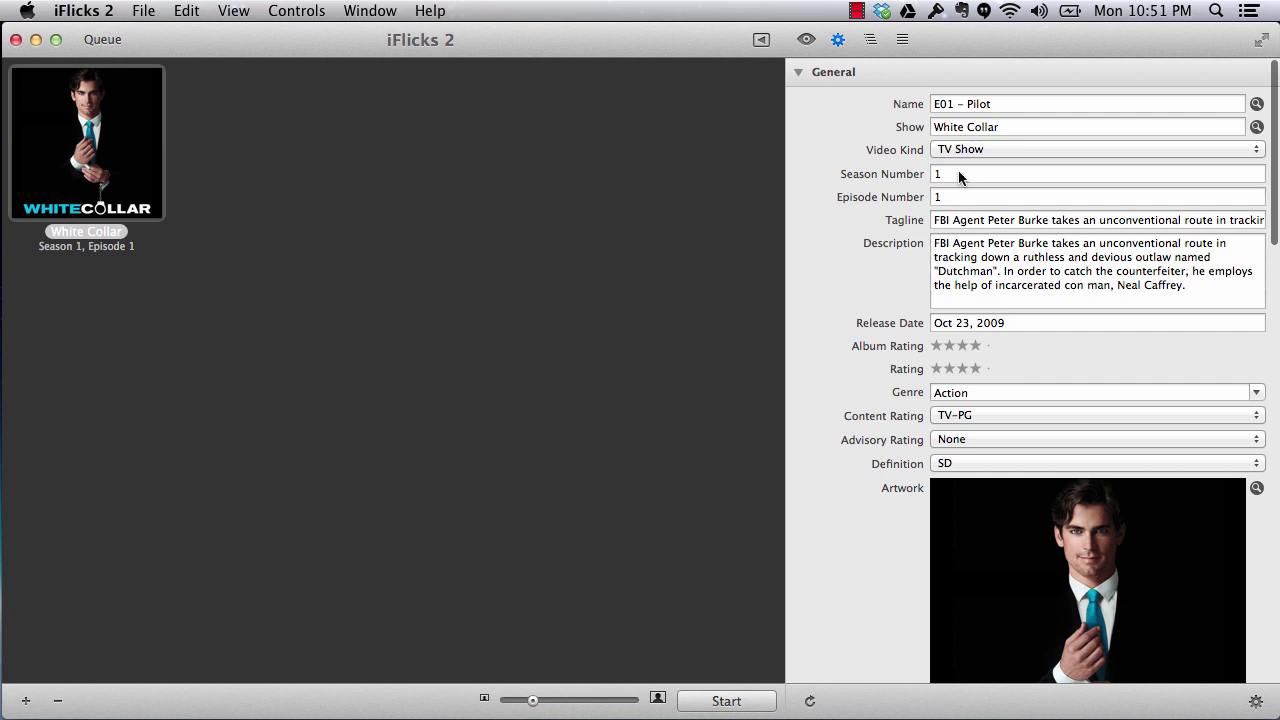
left_click(806, 40)
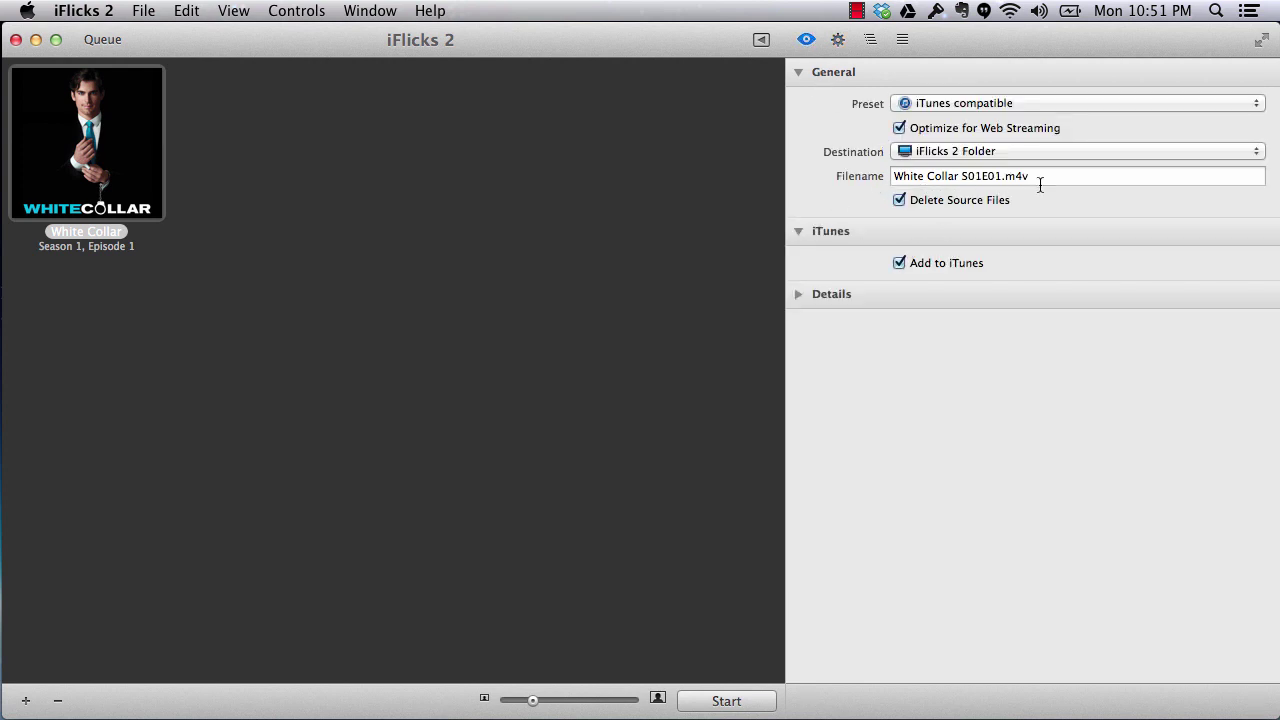
left_click(838, 39)
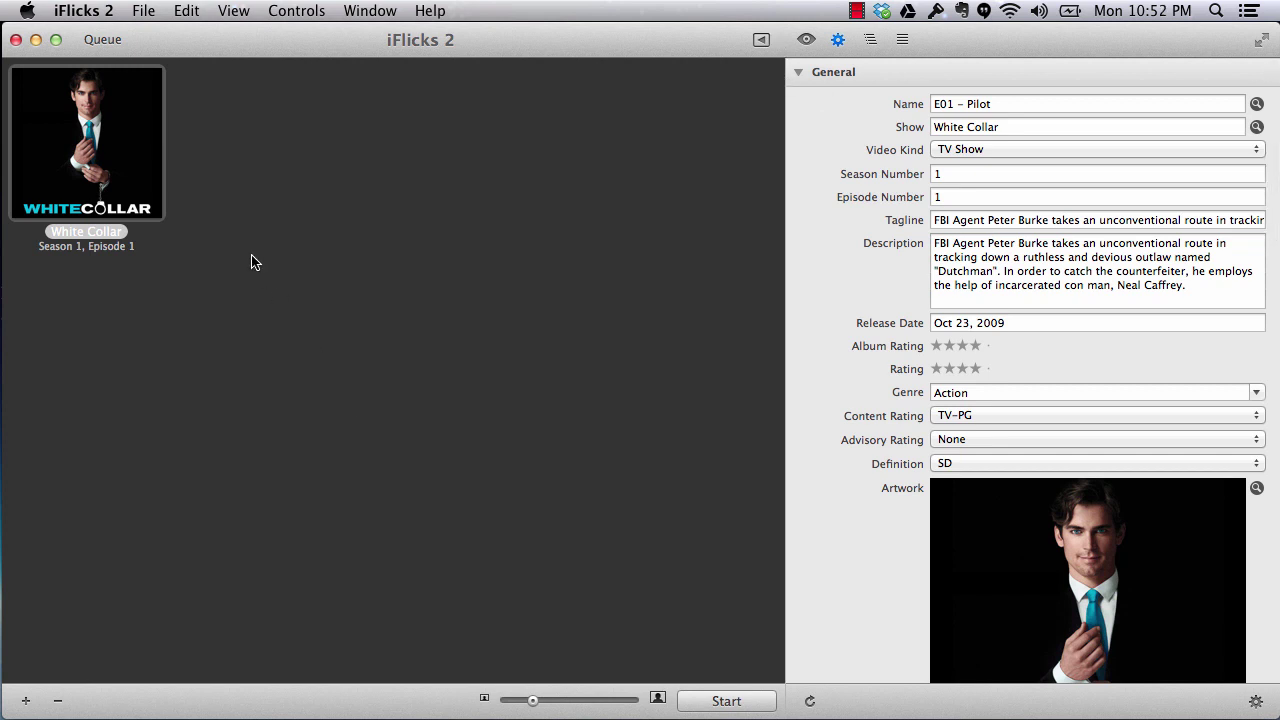
- Open Preferences and view the General, Watch Folder and Rules tabs
left_click(88, 10)
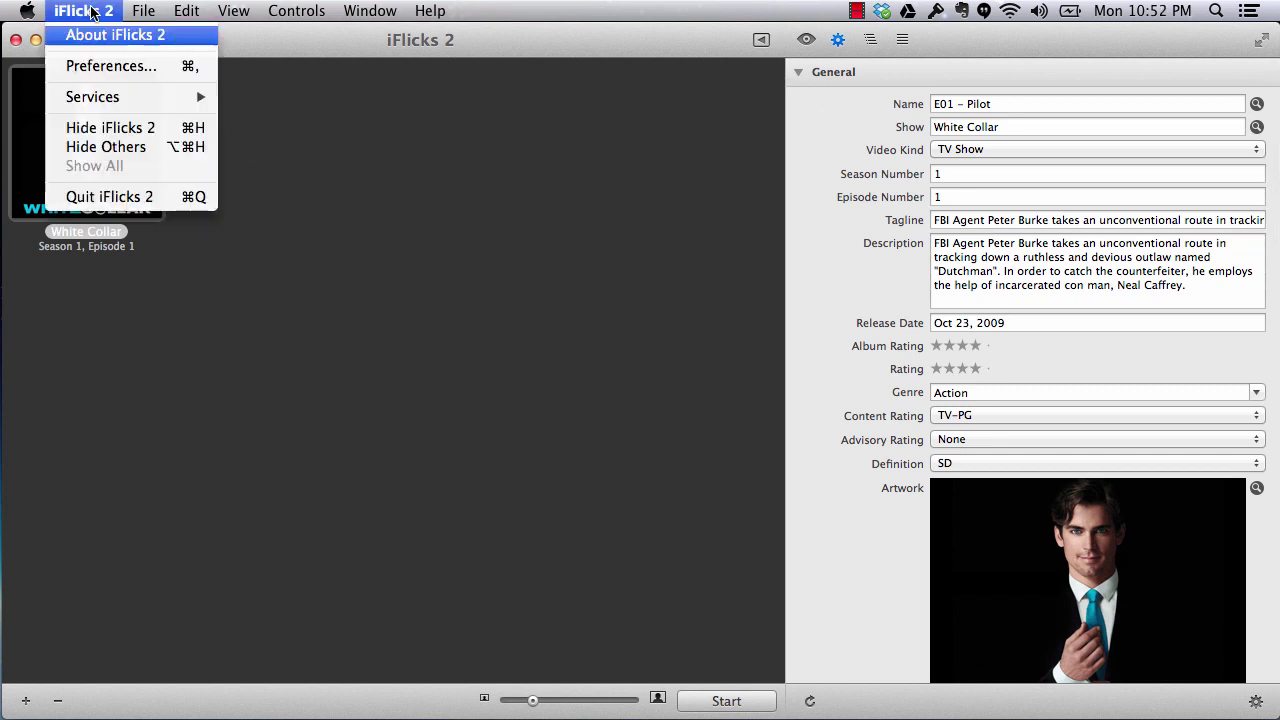
left_click(139, 67)
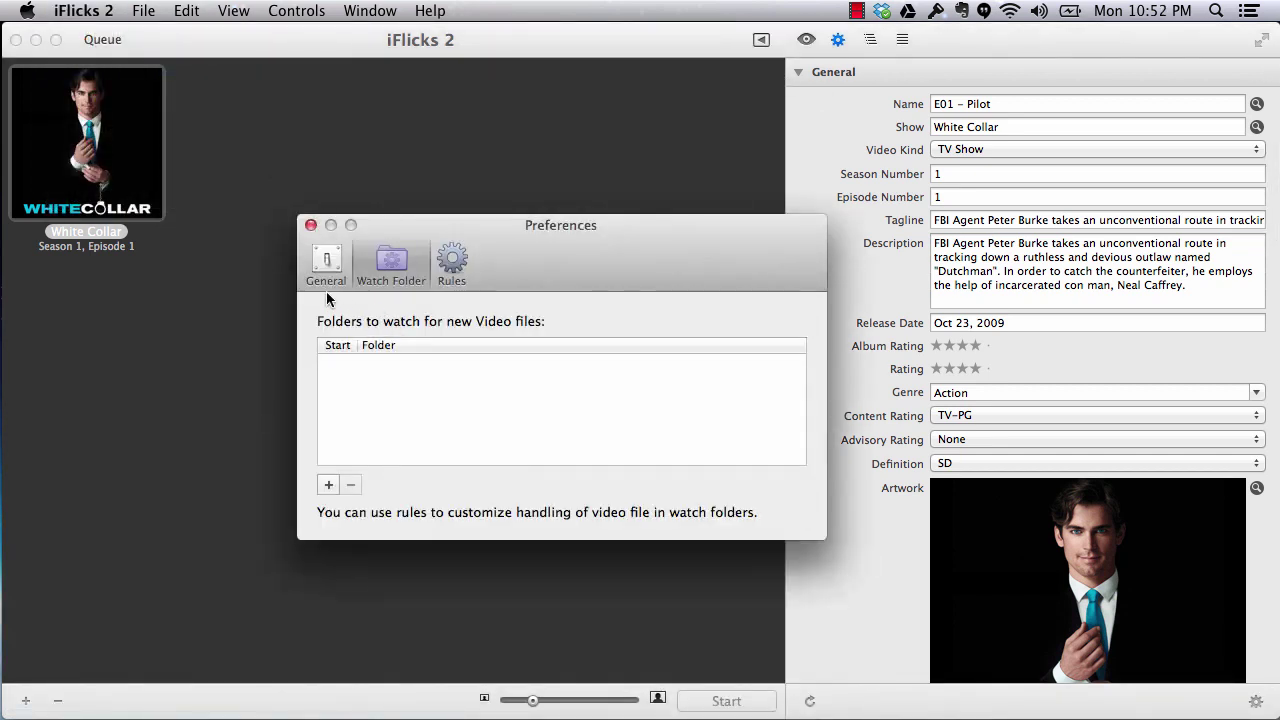
left_click(326, 284)
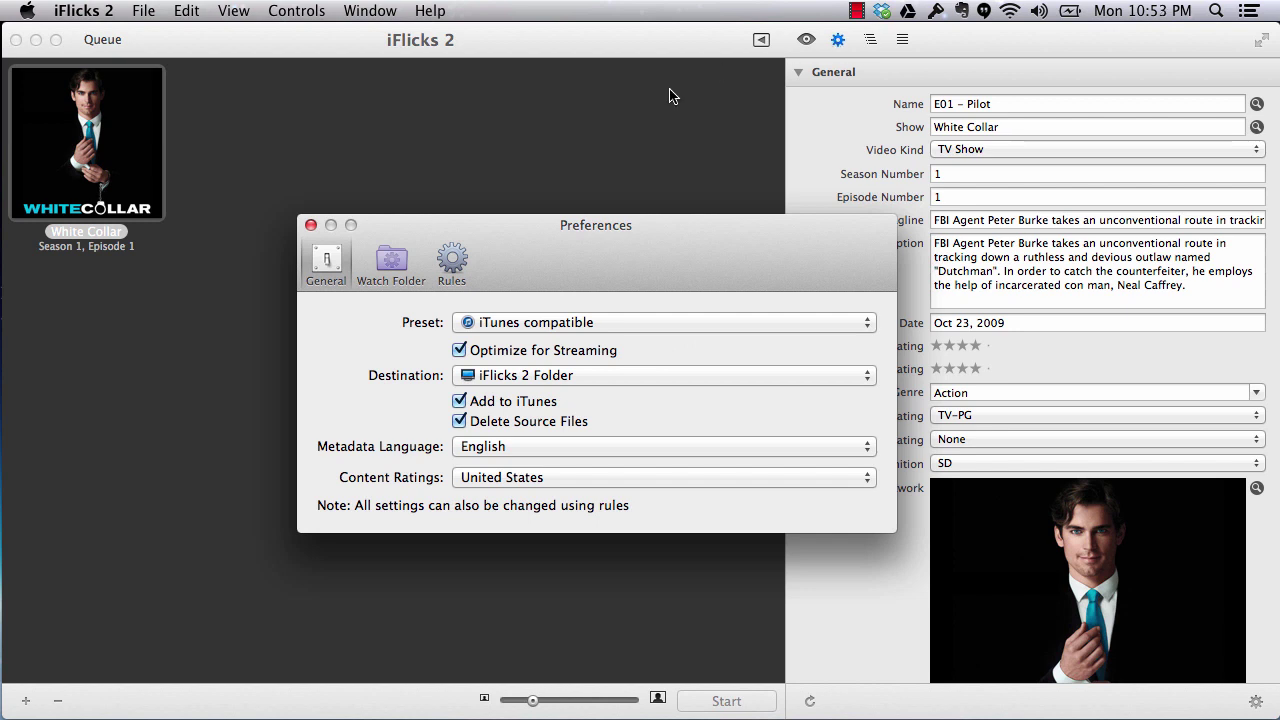
left_click(391, 265)
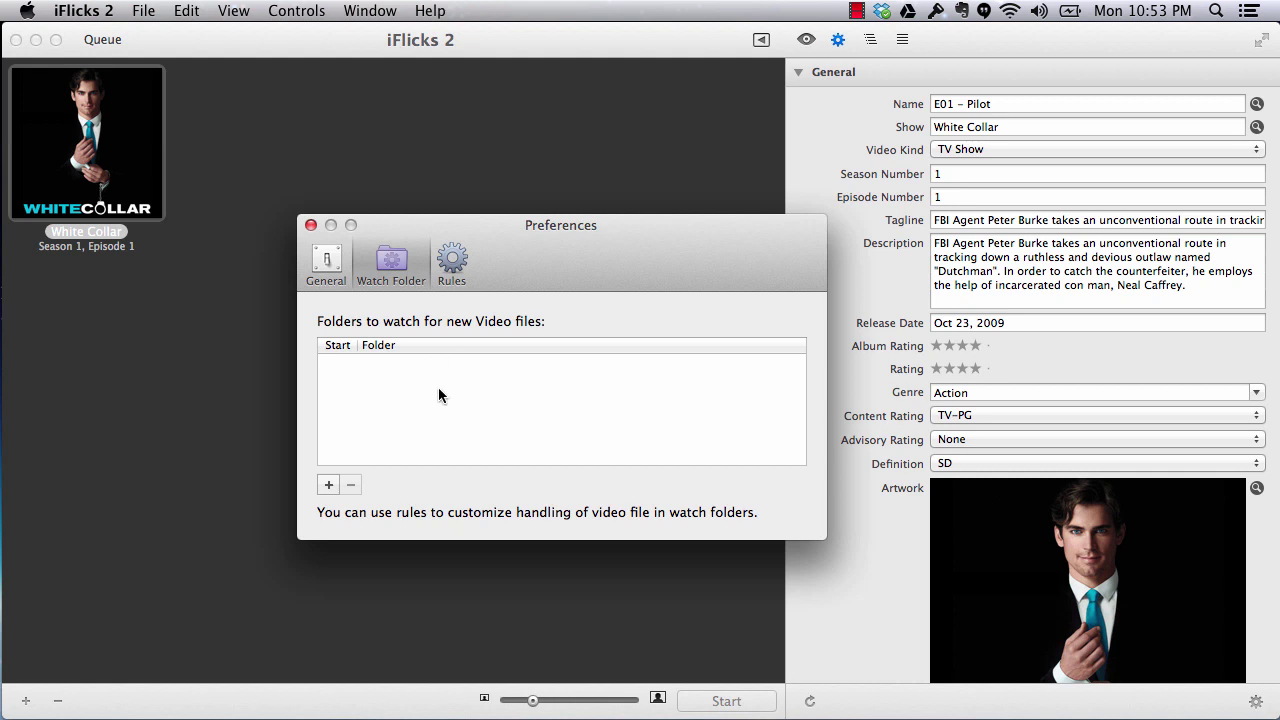
left_click(455, 260)
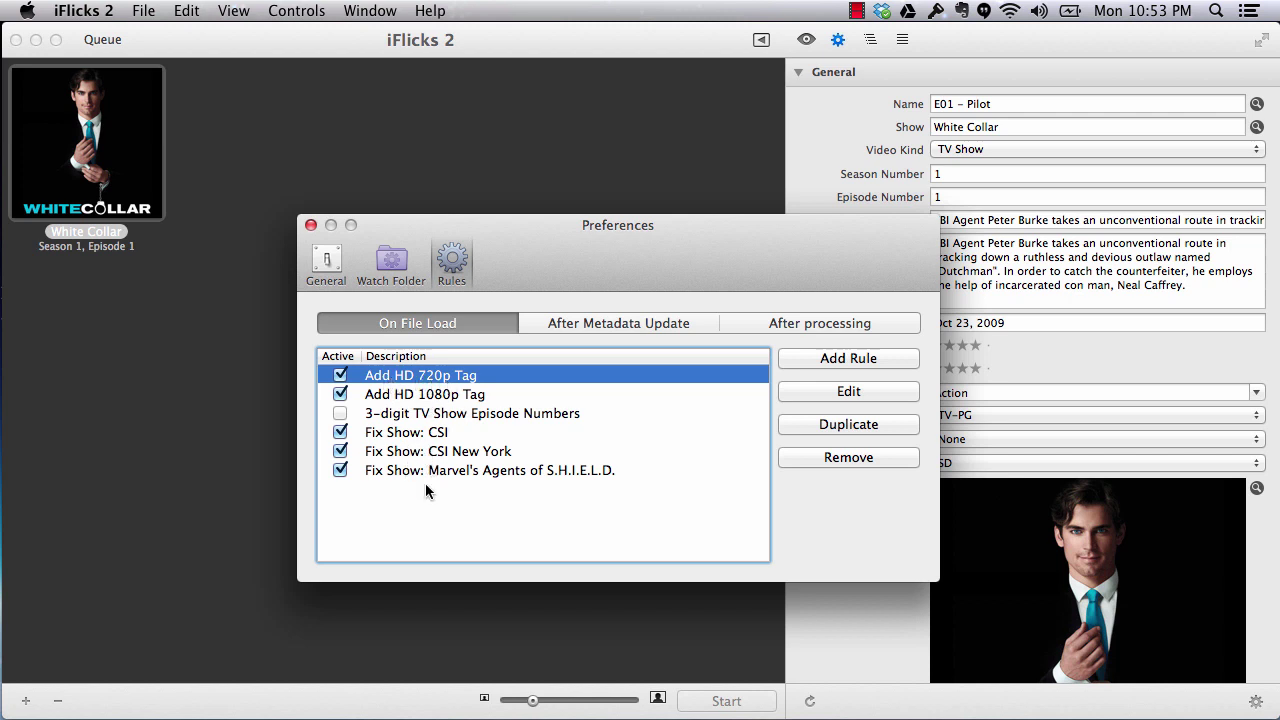
- Browse the After Metadata Update and After processing rules, then edit Set filename of TV Shows
left_click(603, 324)
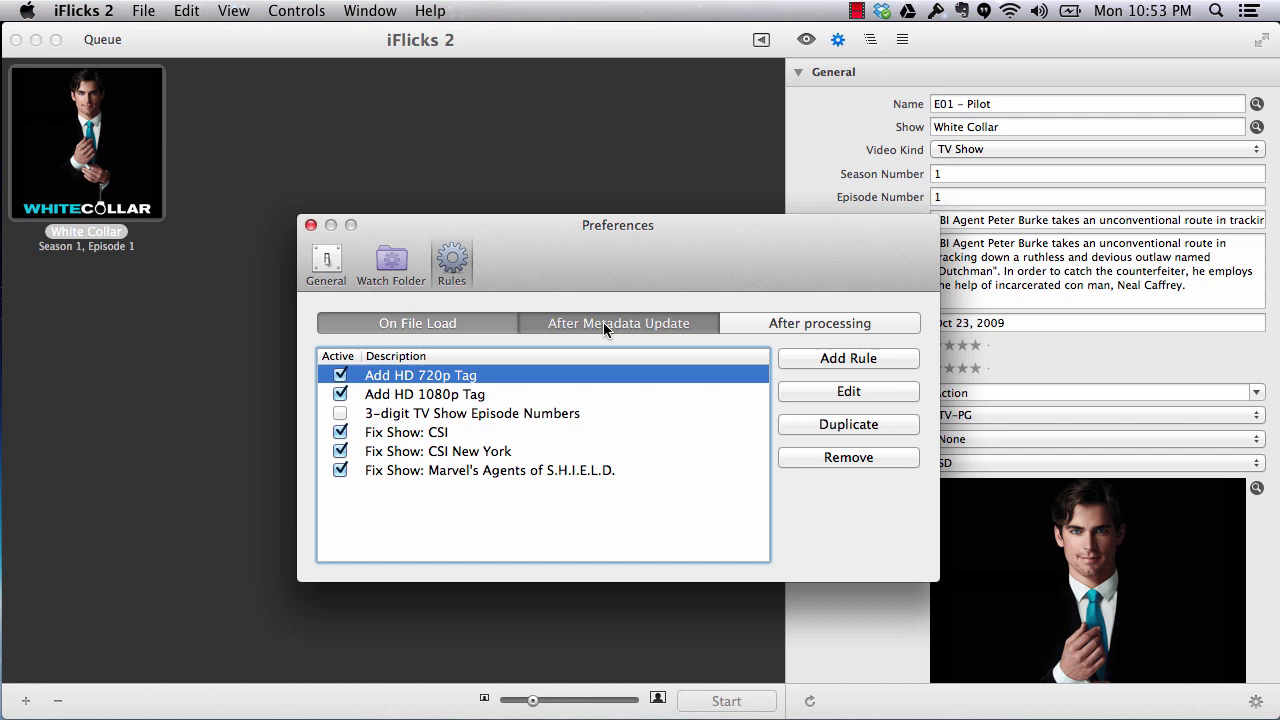
left_click(775, 323)
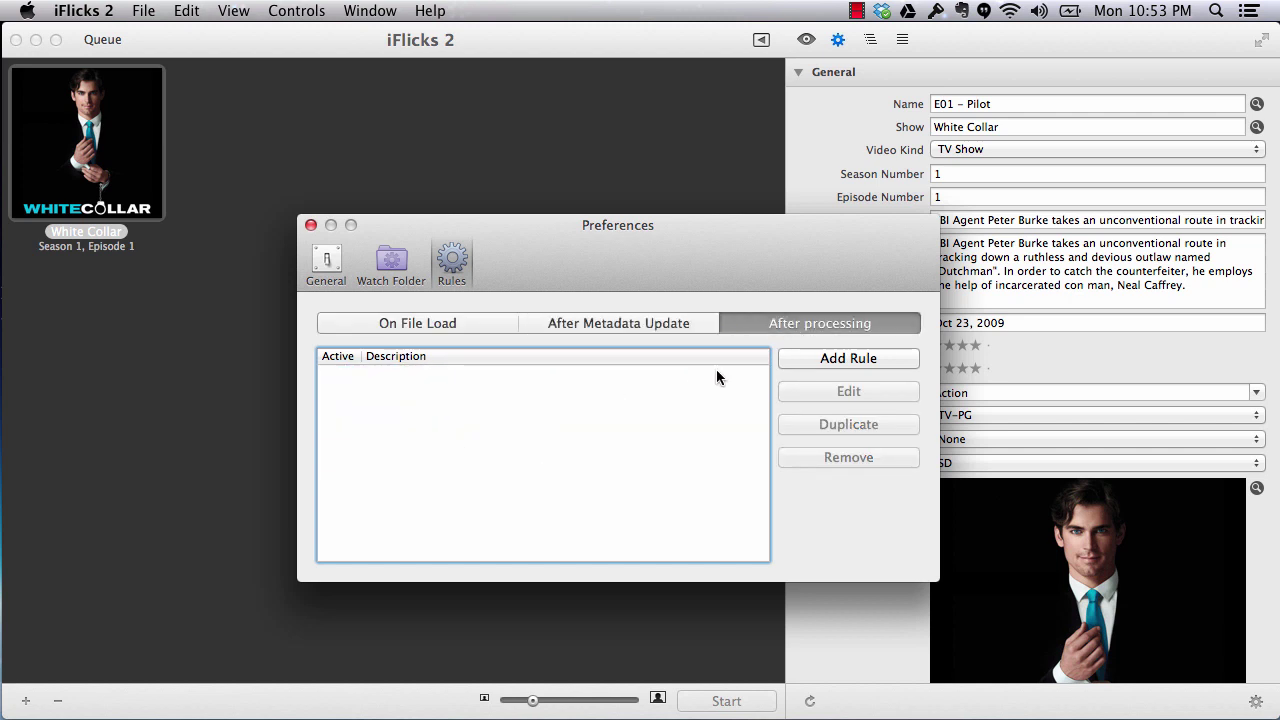
left_click(667, 322)
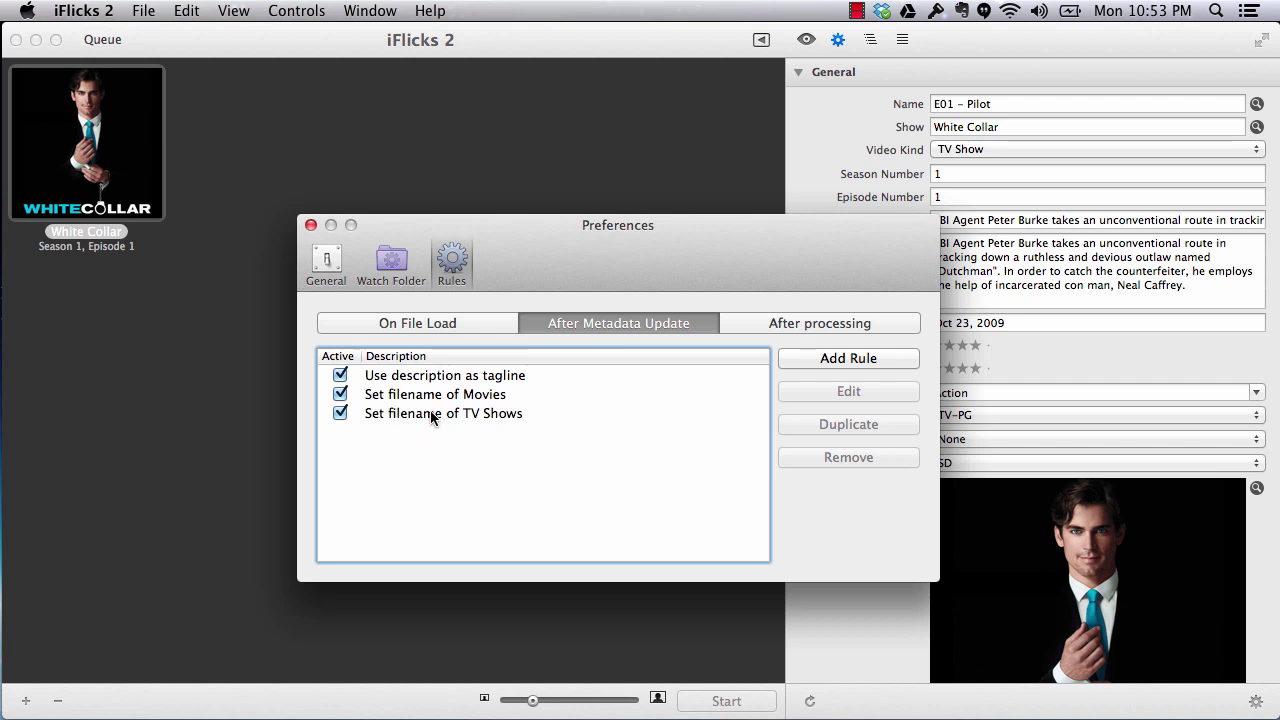
left_click(427, 400)
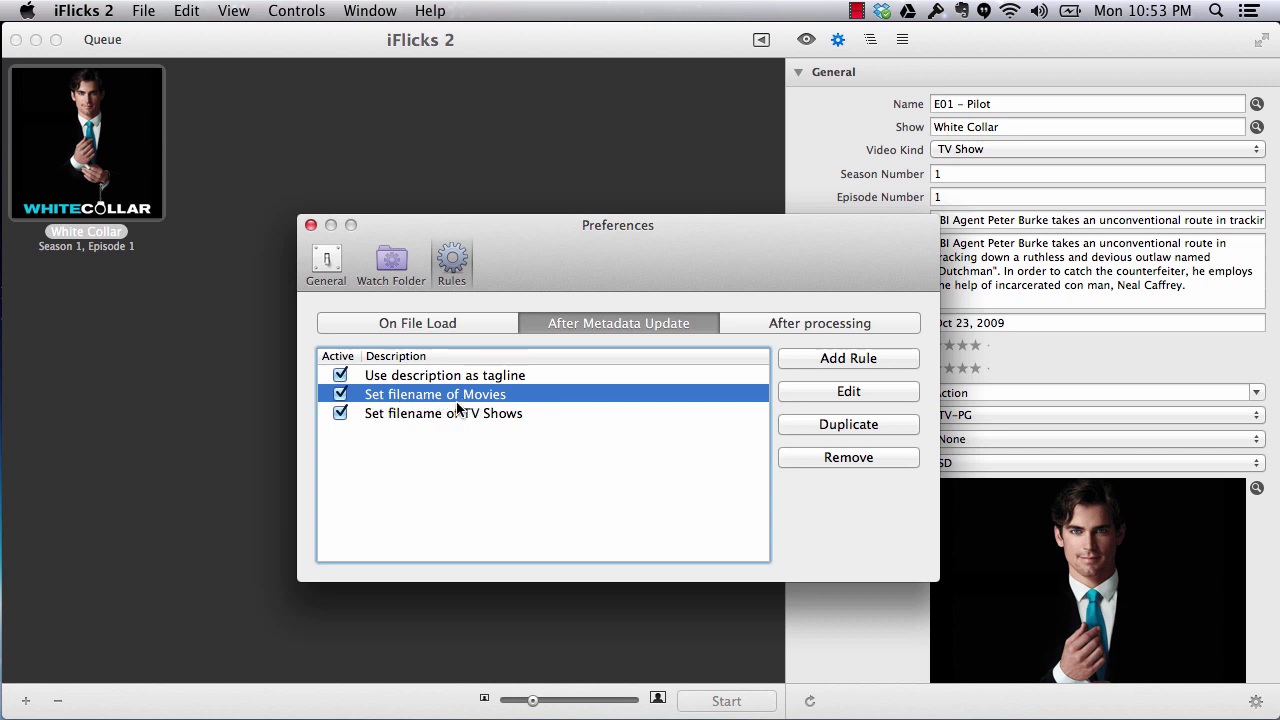
left_click(479, 415)
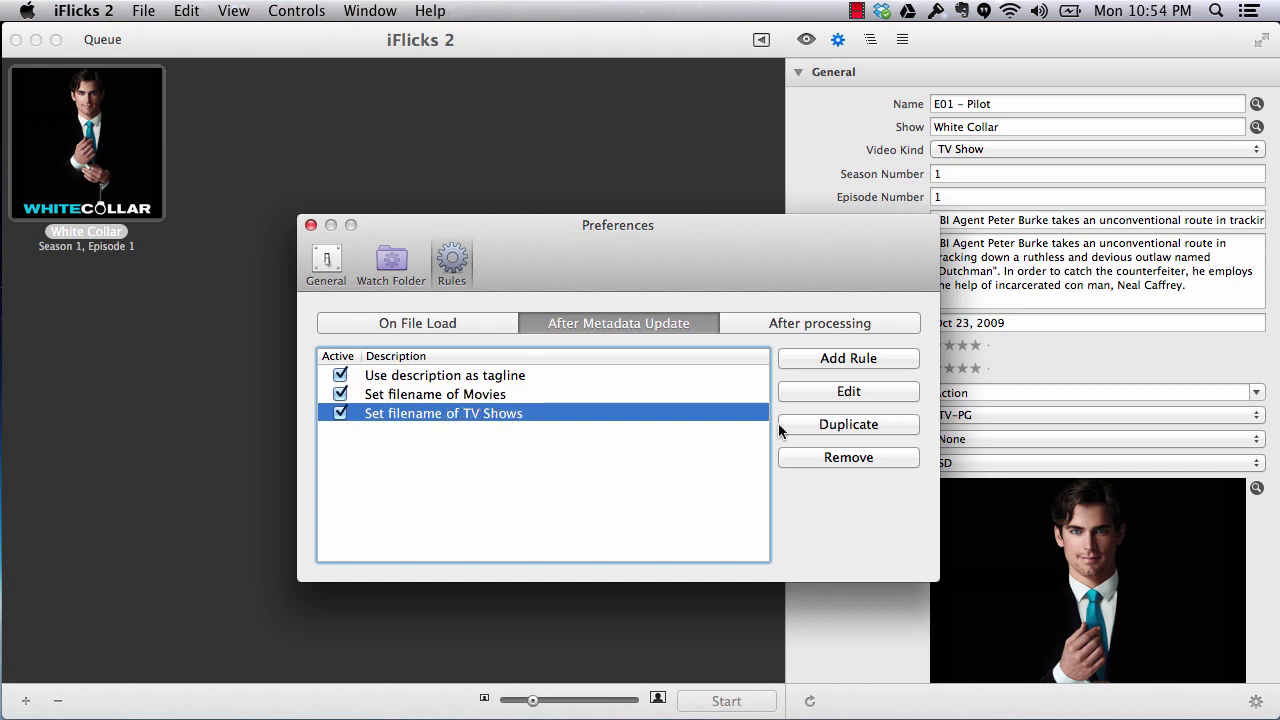
left_click(833, 391)
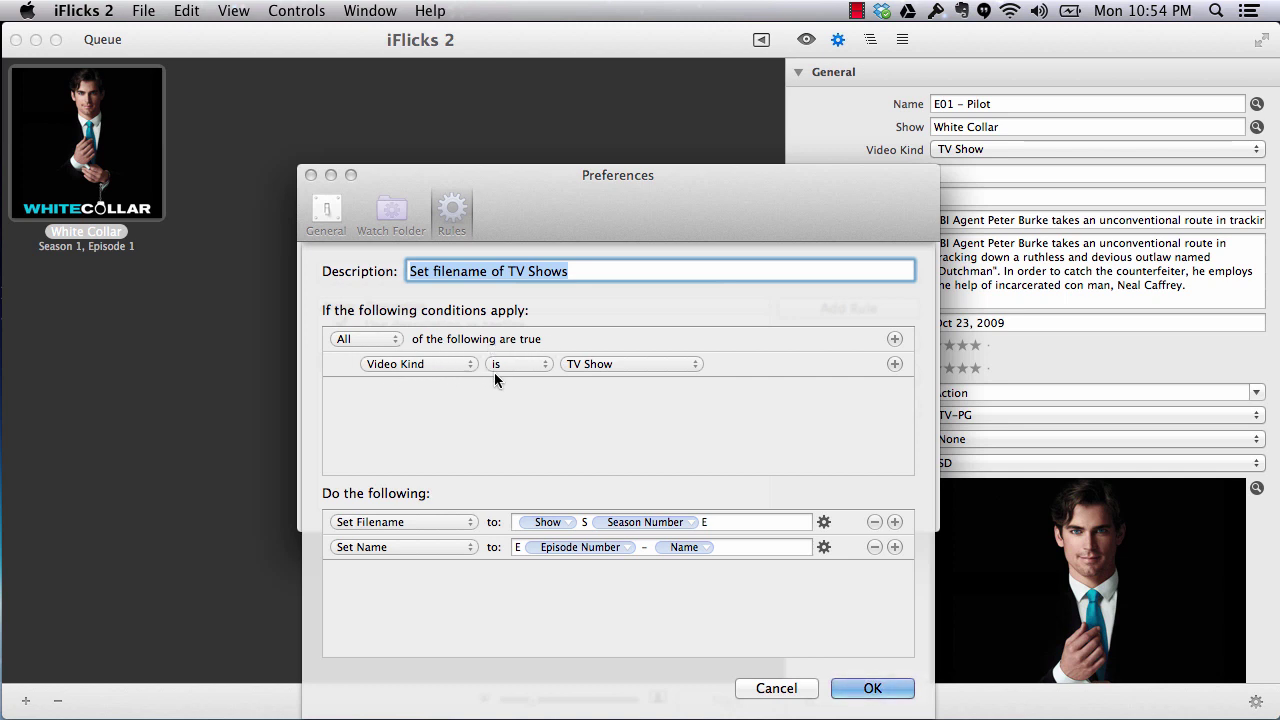
- Check the Video Kind options, keep TV Show, cancel the rule editor, and show On File Load
left_click(690, 367)
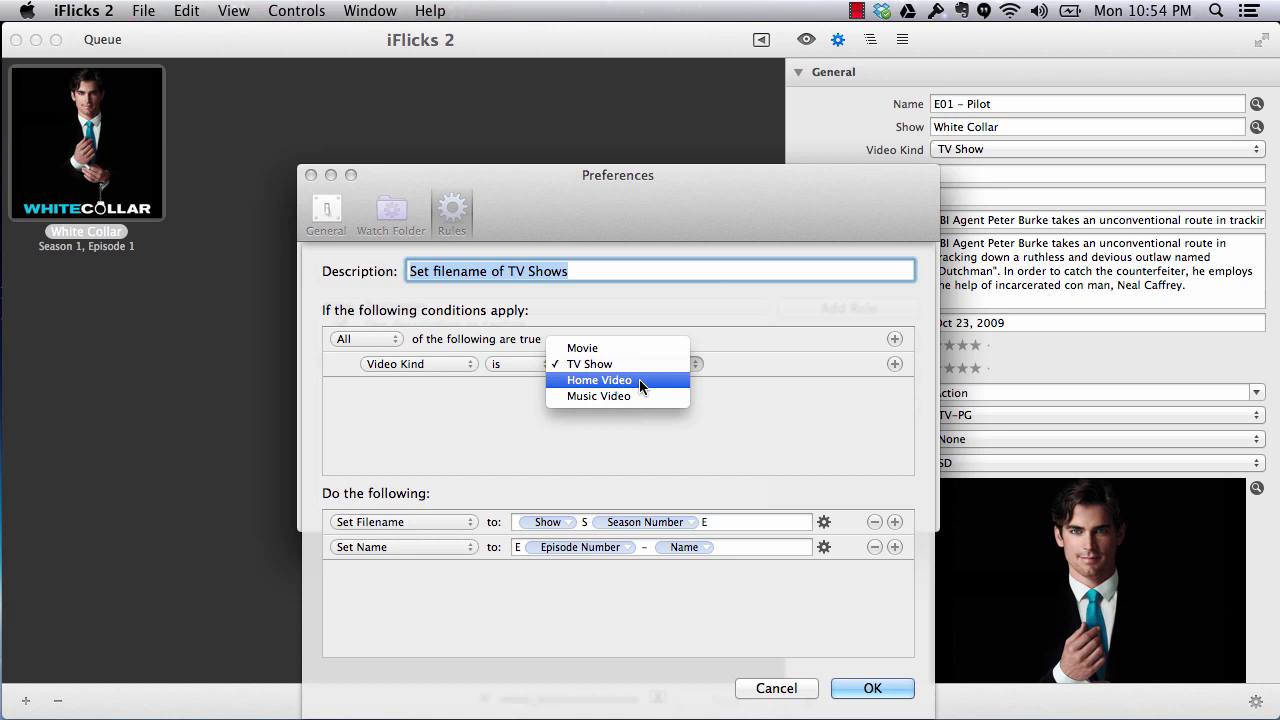
left_click(698, 216)
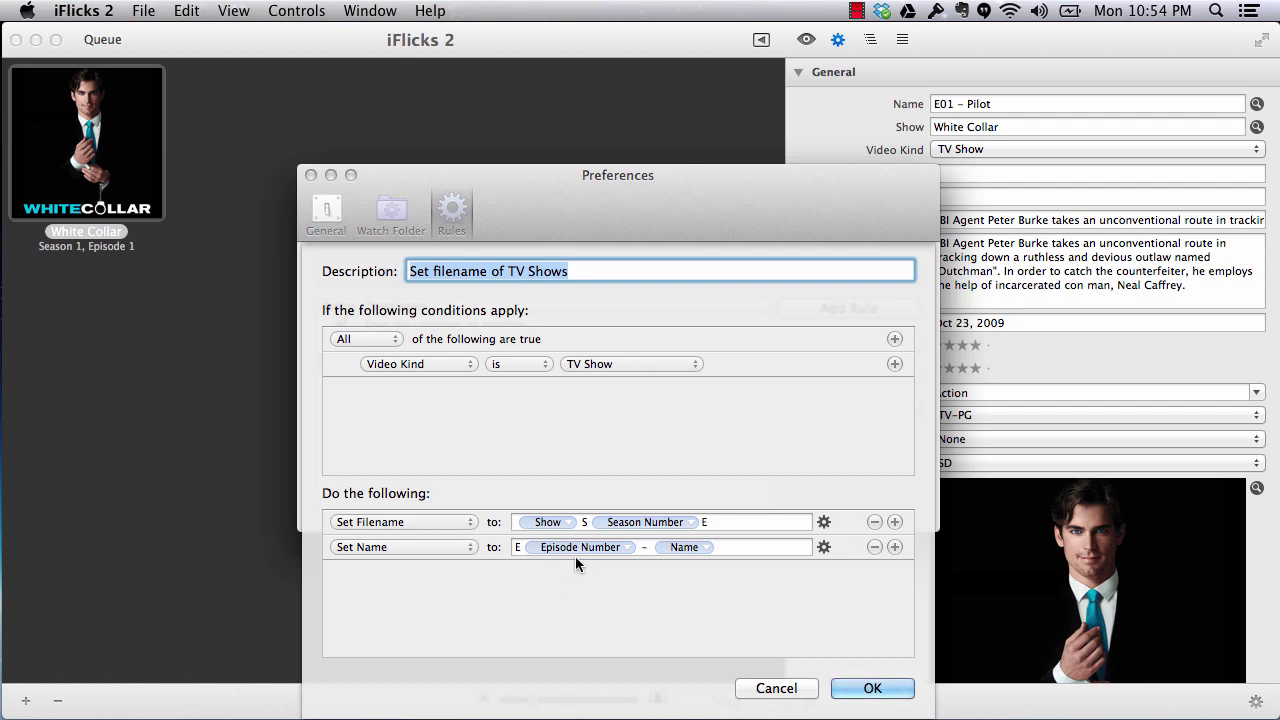
left_click(776, 688)
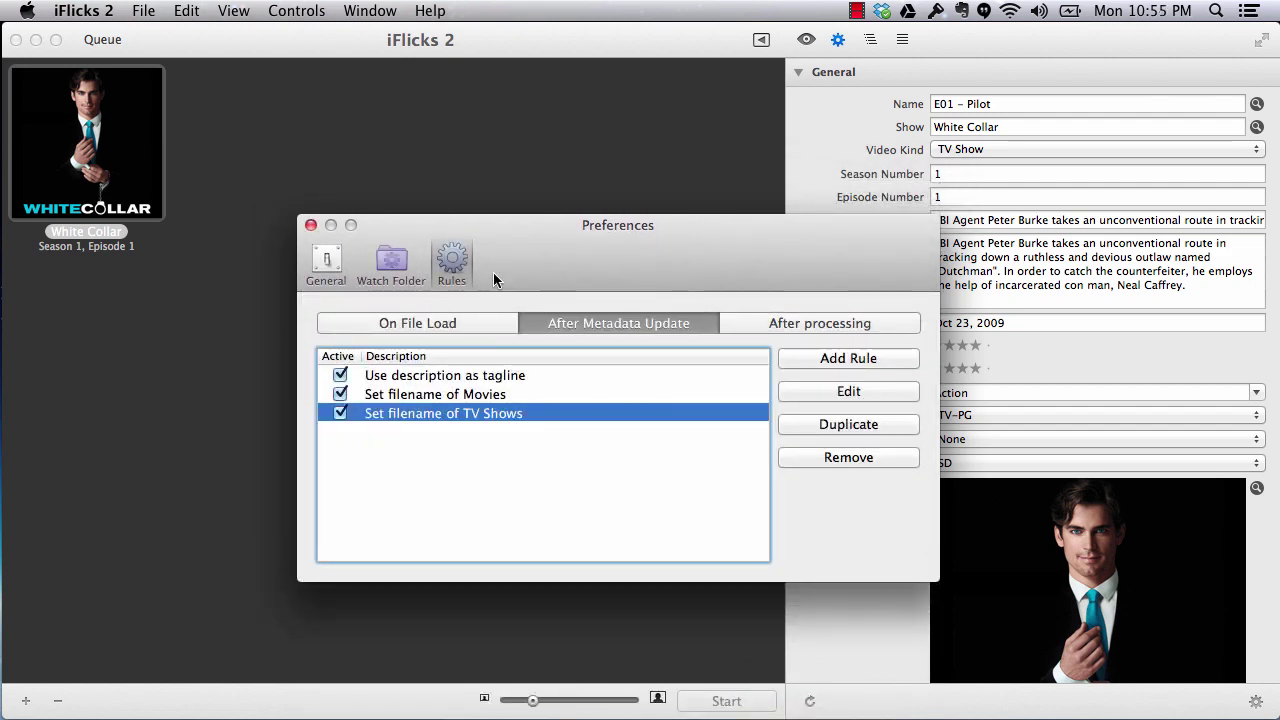
left_click(438, 324)
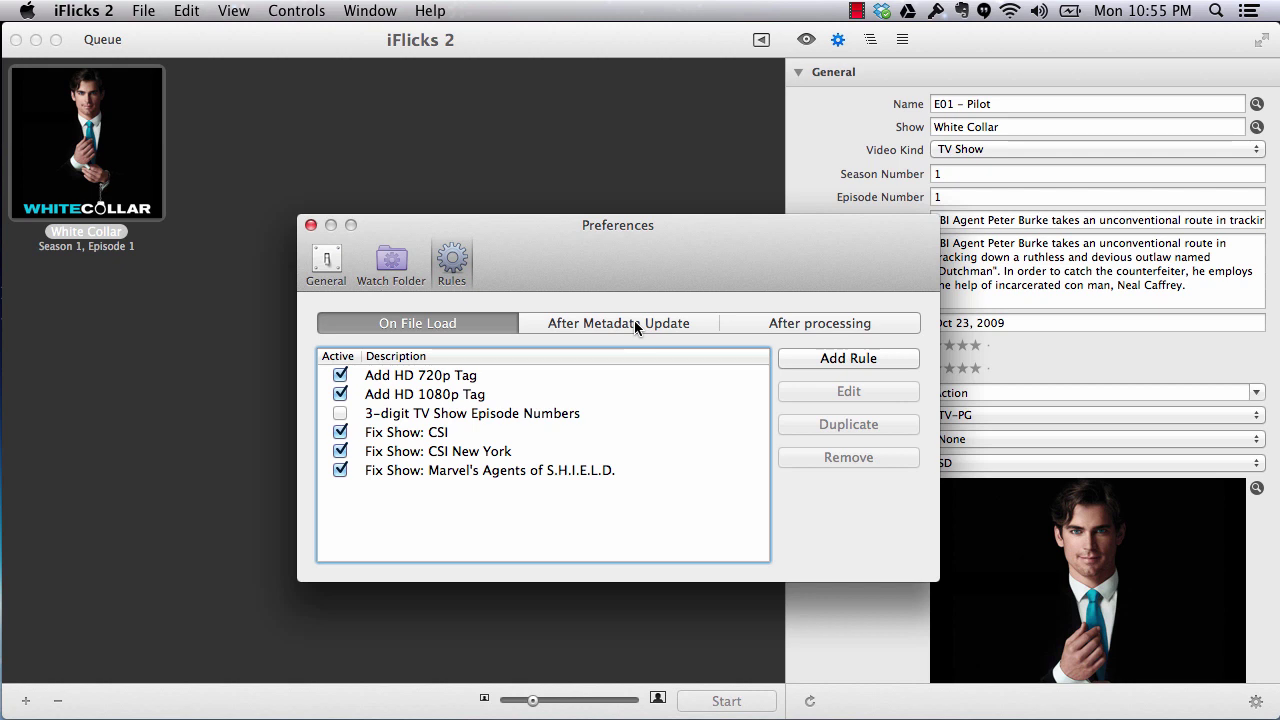
- Dismiss Preferences and deselect the White Collar episode in the iFlicks 2 queue
left_click(312, 226)
left_click(262, 272)
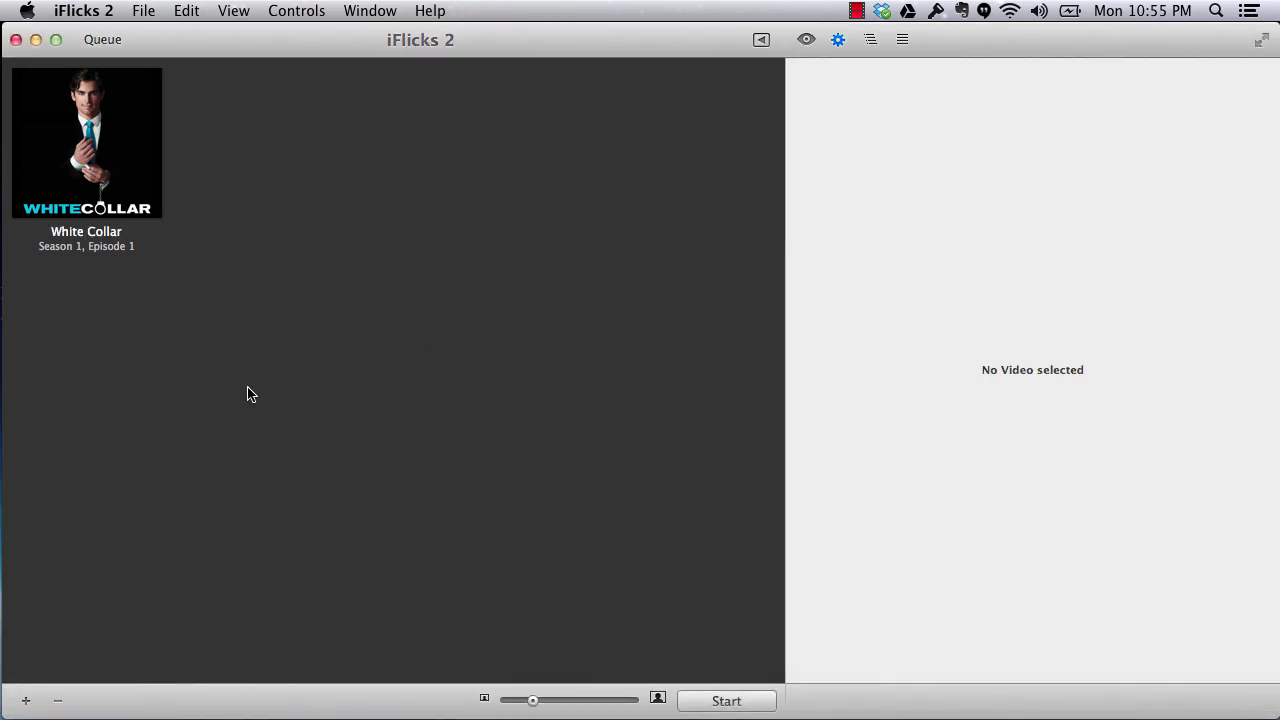